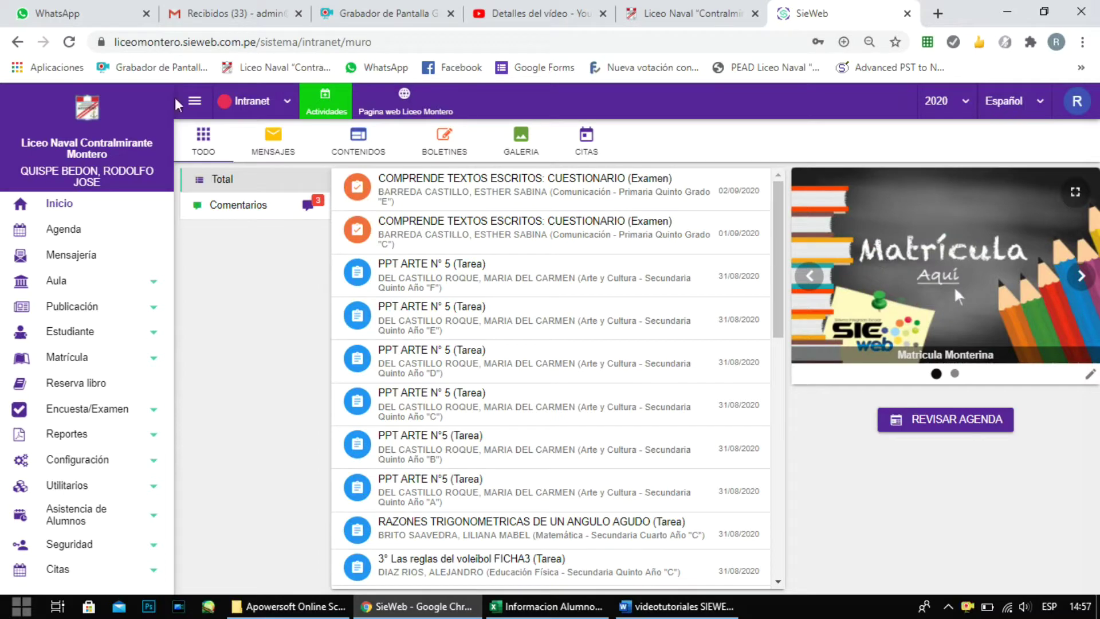
# Open the classroom's Clase page and select the classroom Primaria Quinto Grado "A".
pyautogui.click(100, 288)
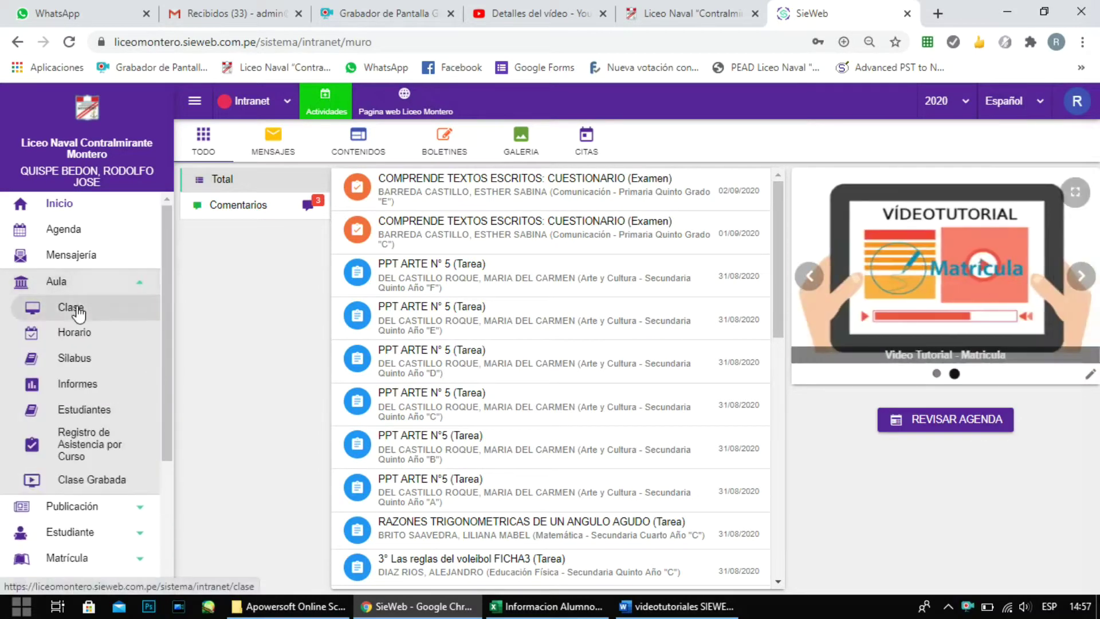
pyautogui.click(72, 309)
pyautogui.click(291, 166)
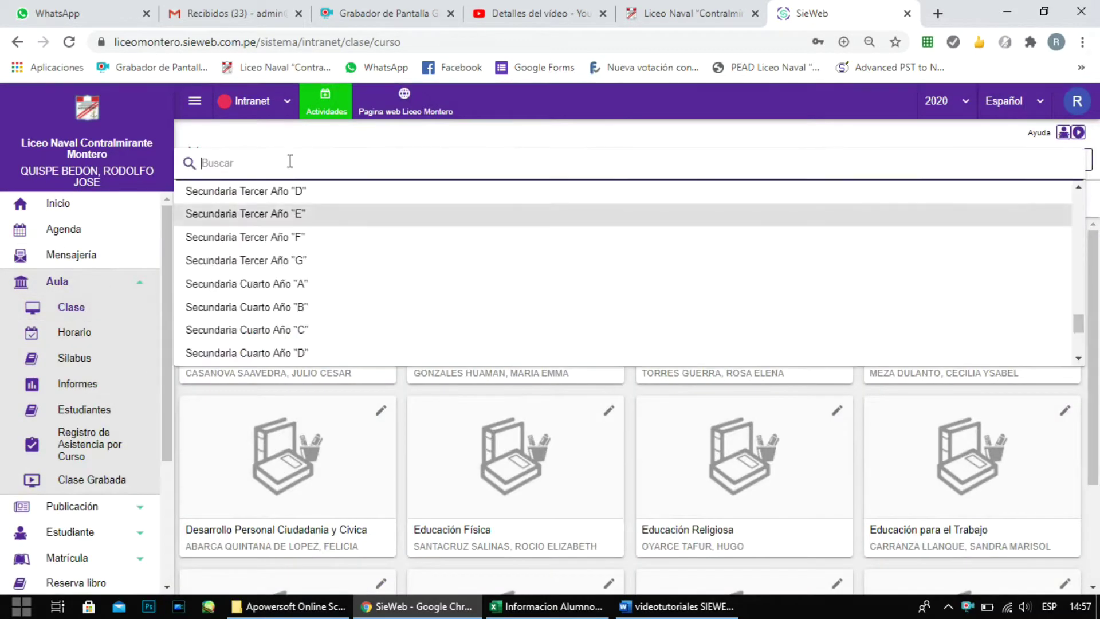
pyautogui.scroll(-4, 314, 265)
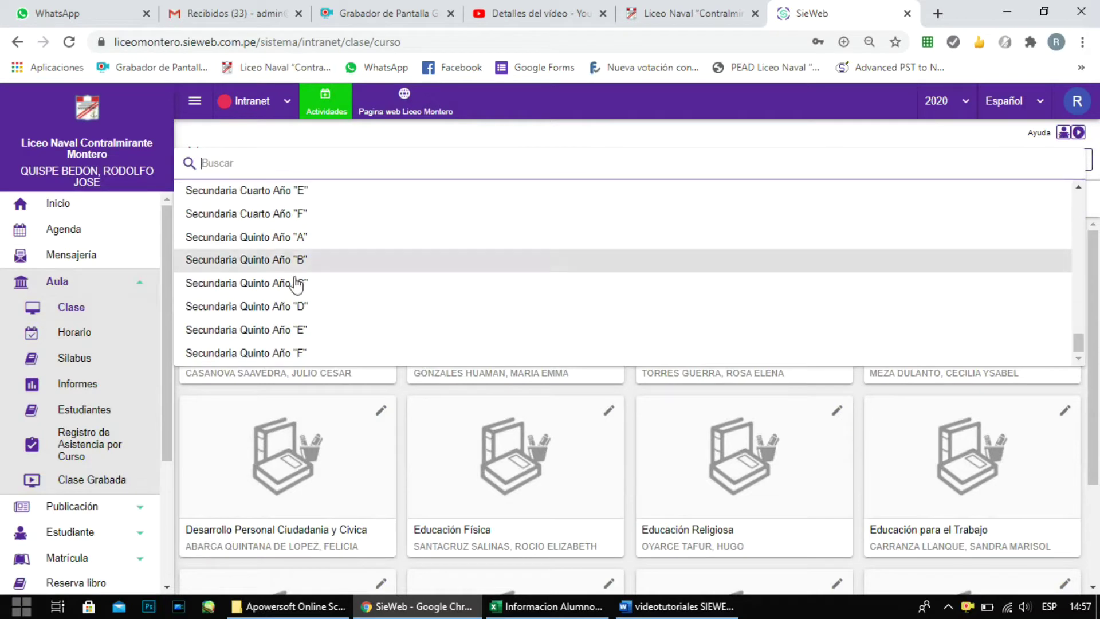
pyautogui.scroll(4, 300, 257)
pyautogui.scroll(6, 300, 257)
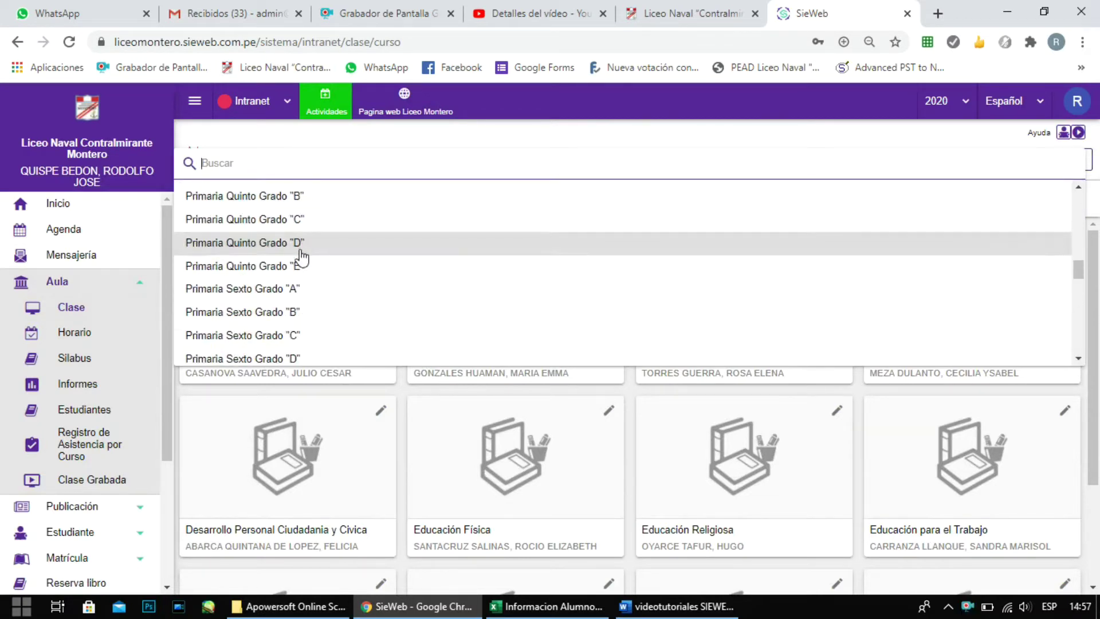
pyautogui.scroll(2, 302, 257)
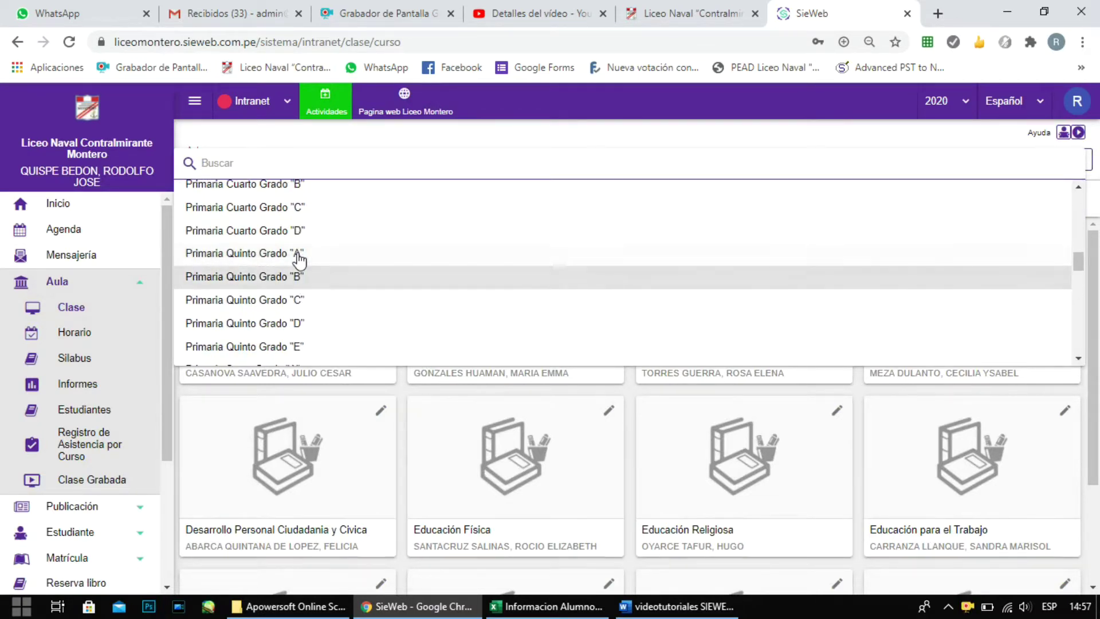
pyautogui.click(300, 255)
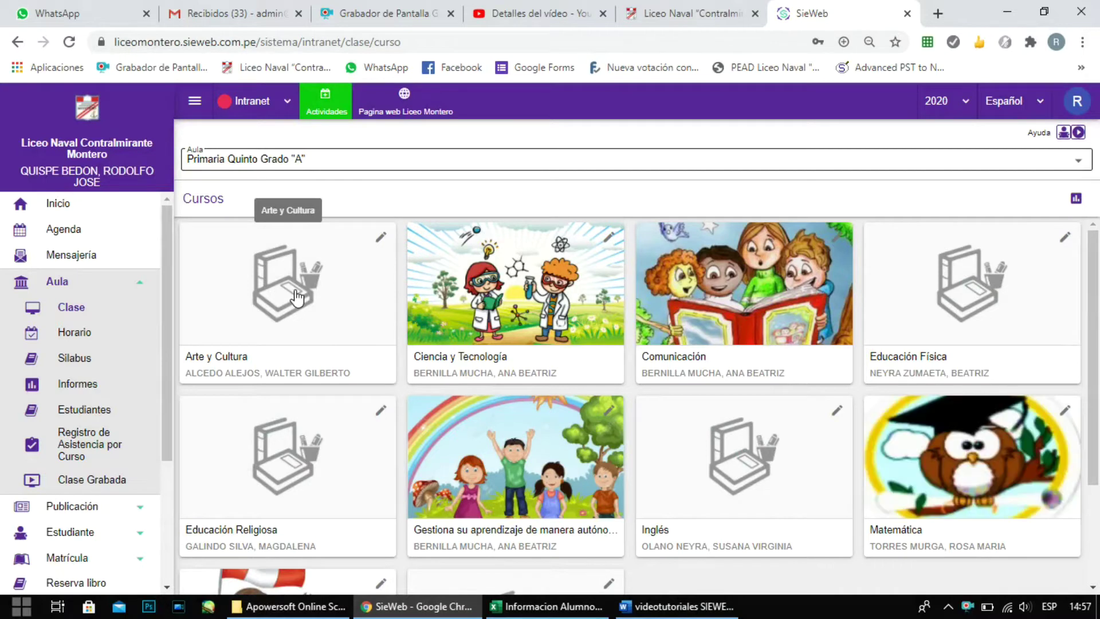
# Open the Arte y Cultura course and start a new Examen in the III Bimestre.
pyautogui.click(296, 297)
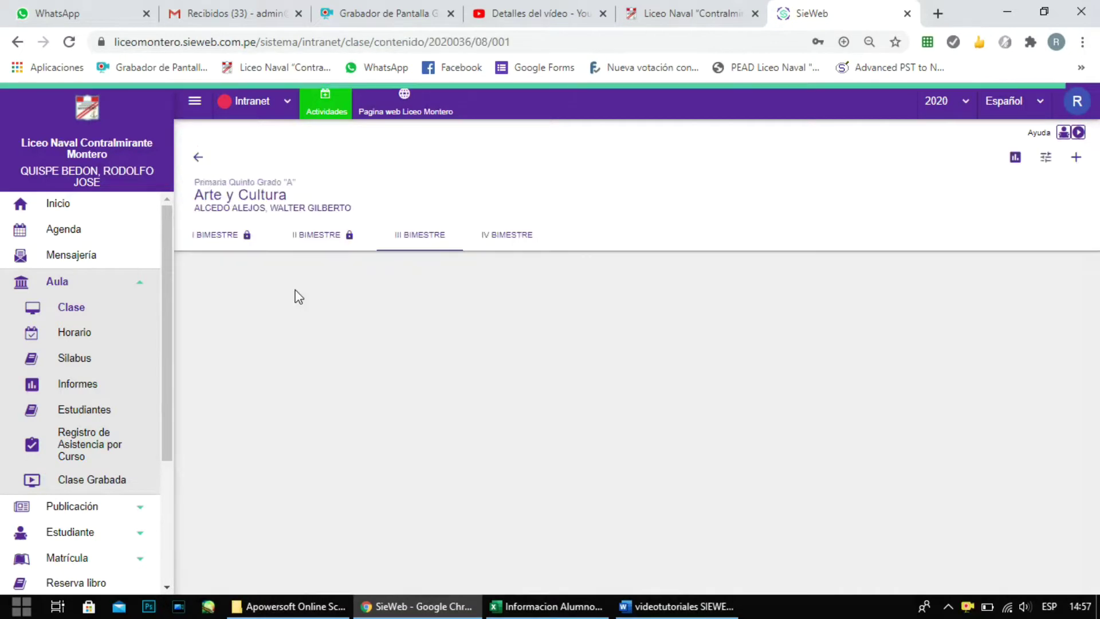
pyautogui.click(1078, 159)
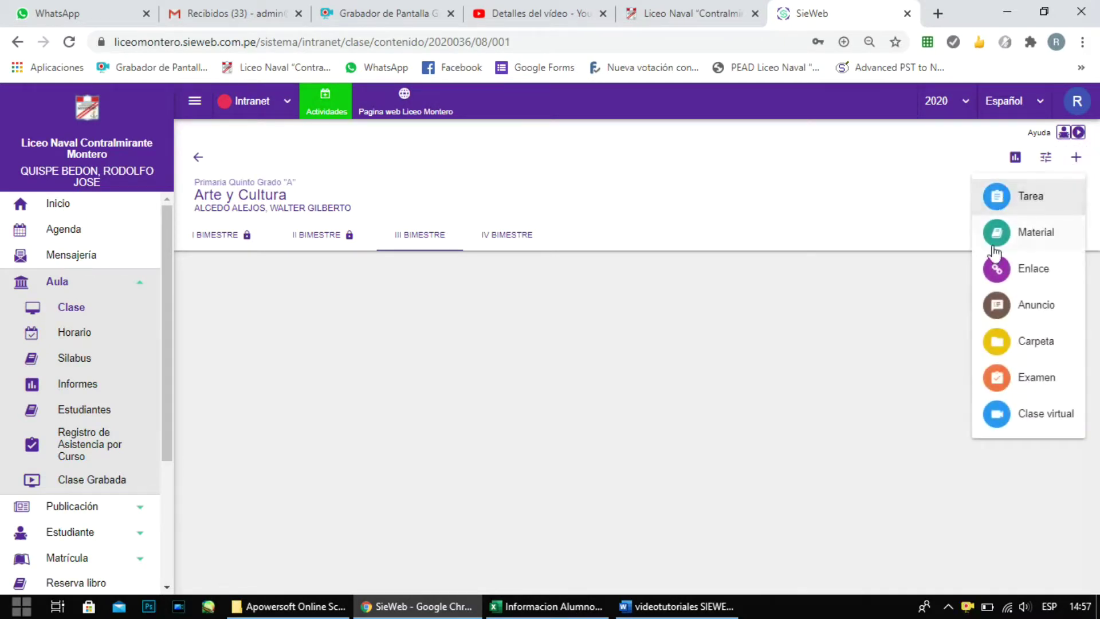
pyautogui.click(1034, 385)
# Title the exam "Practica Calificada de arte" and enter the description "breve descripción de la practica....." with its spelling corrected.
pyautogui.click(450, 161)
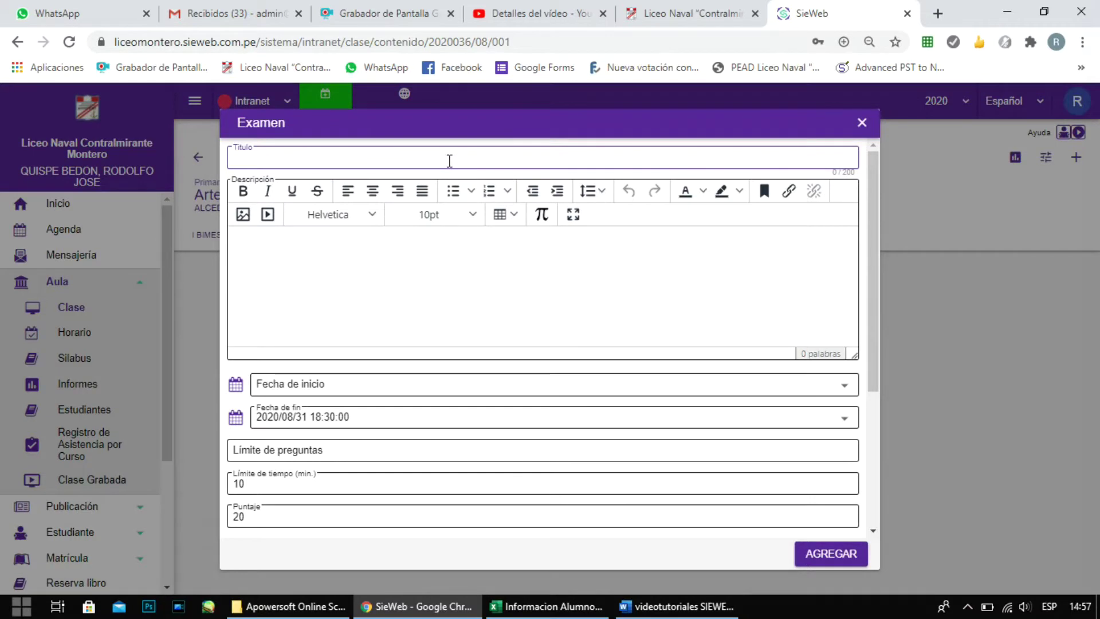
pyautogui.write('Practica Calificada de arte')
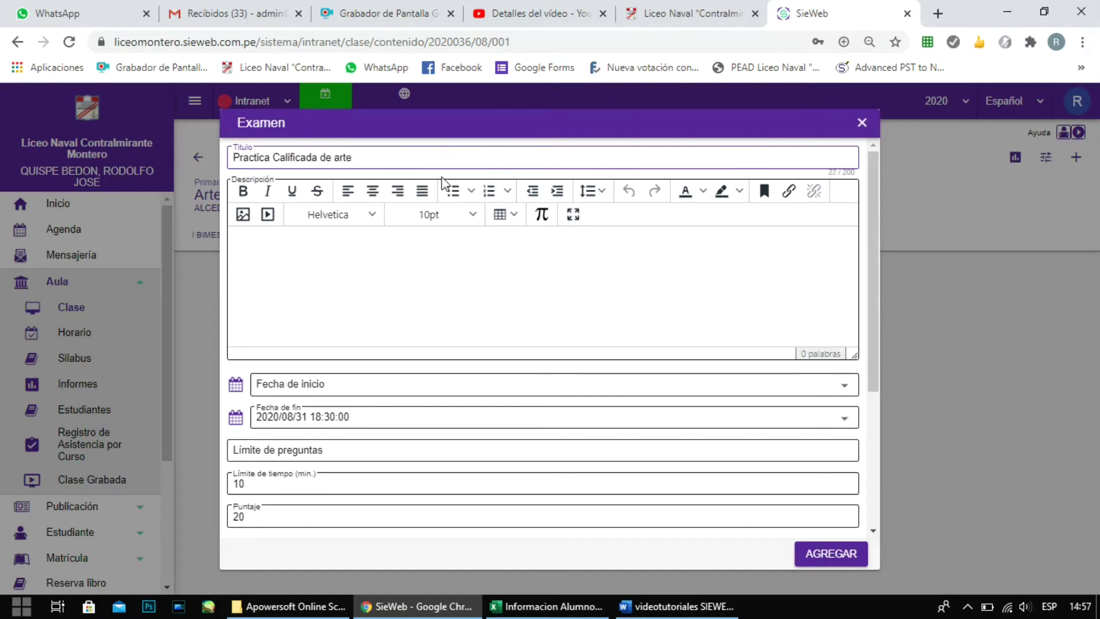
pyautogui.click(256, 254)
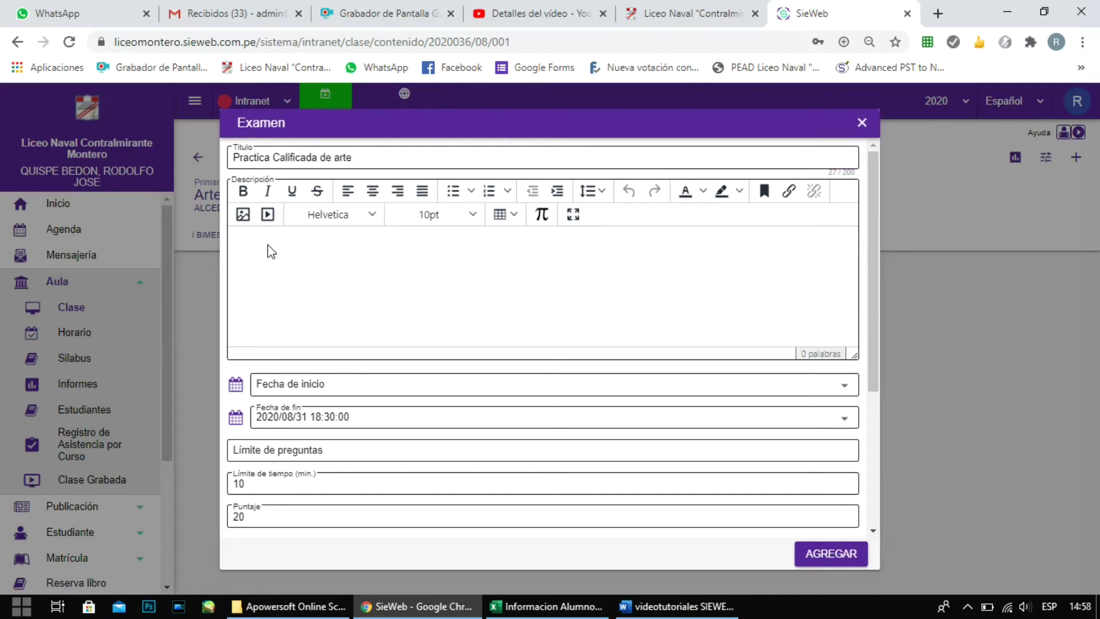
pyautogui.write('reve descripcion de la practica.....')
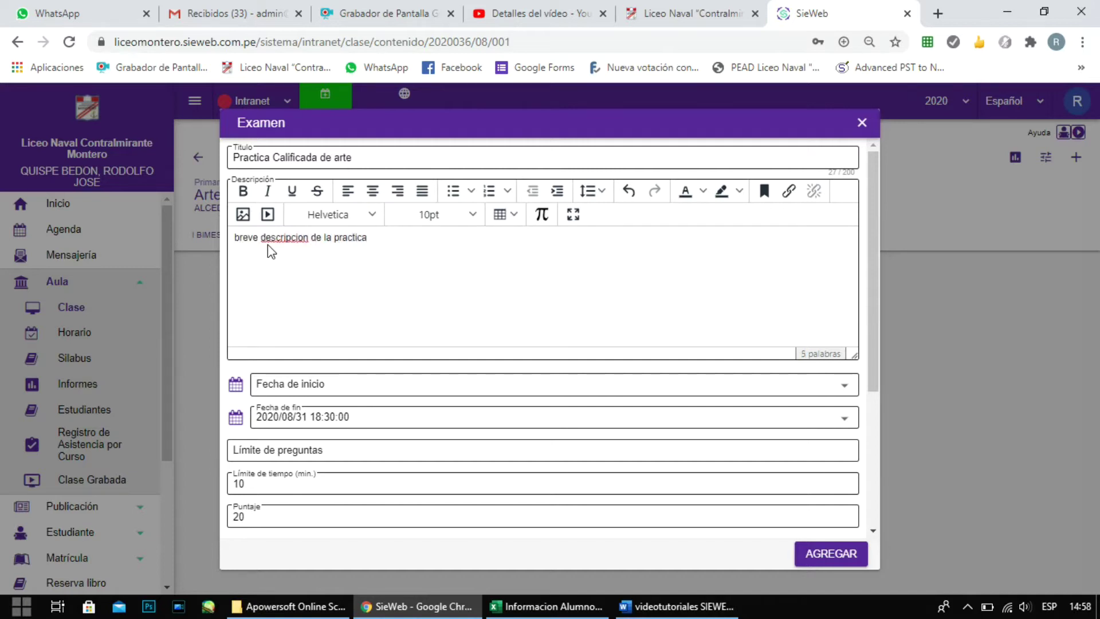
pyautogui.rightClick(285, 239)
pyautogui.click(330, 253)
# Set the exam's start date and time to 31 August 2020, 4:00 PM.
pyautogui.click(320, 385)
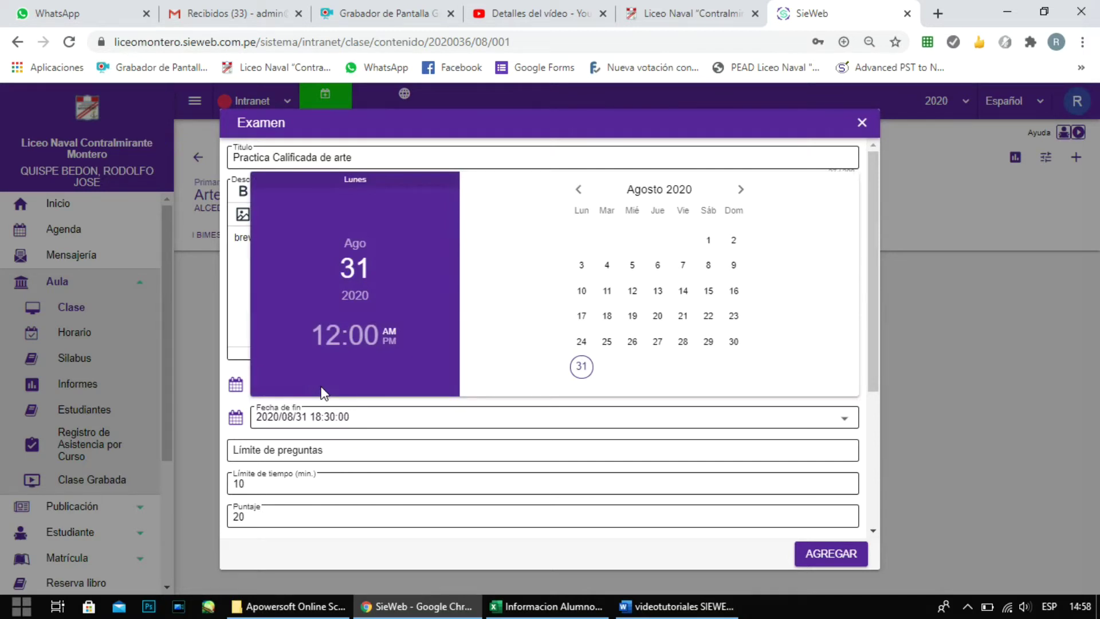
pyautogui.click(581, 366)
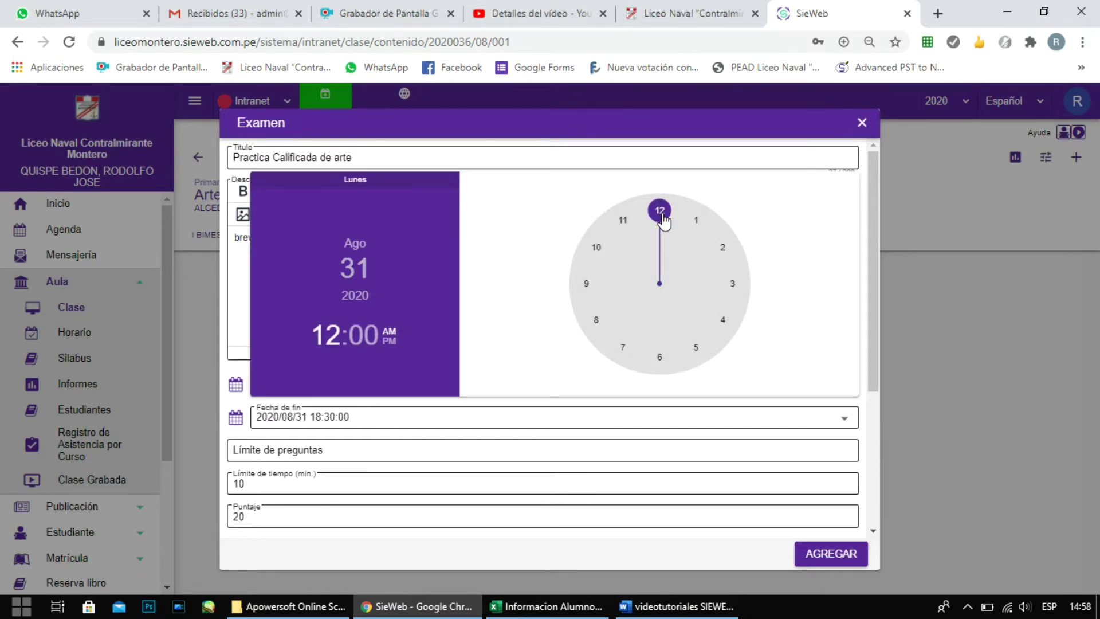
pyautogui.click(724, 321)
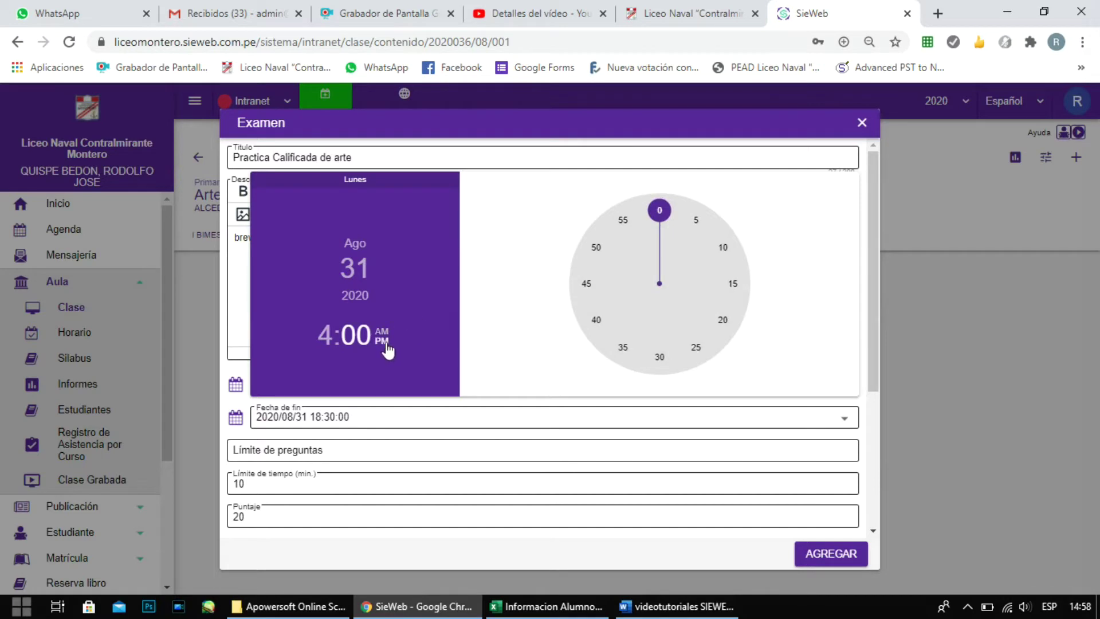
pyautogui.click(659, 212)
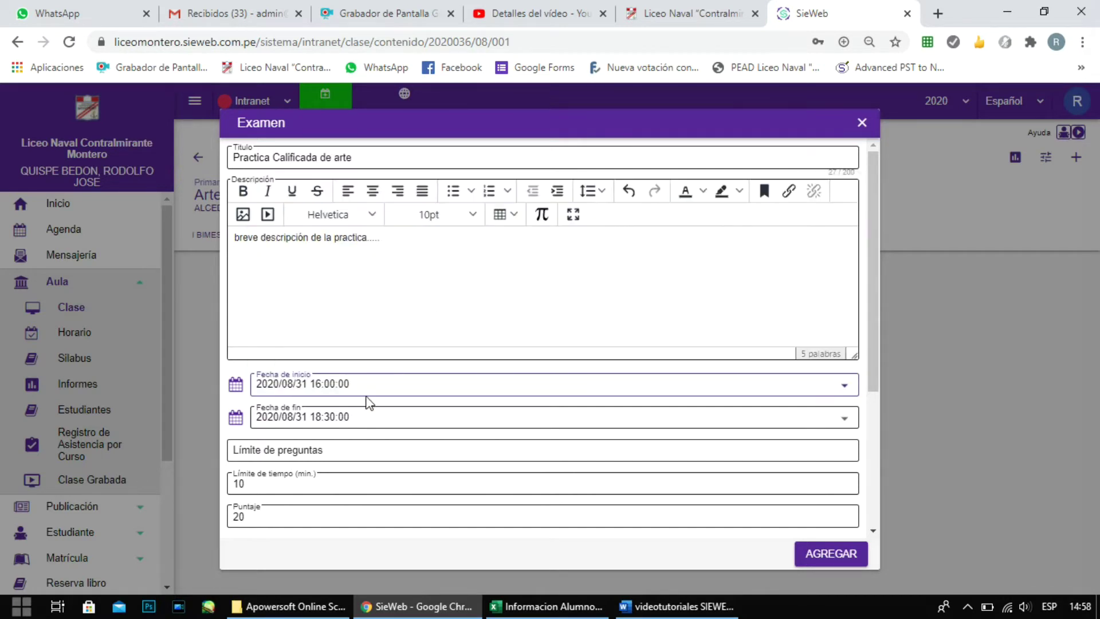
# Set the exam's end date and time to 31 August 2020, 4:30 PM.
pyautogui.click(365, 422)
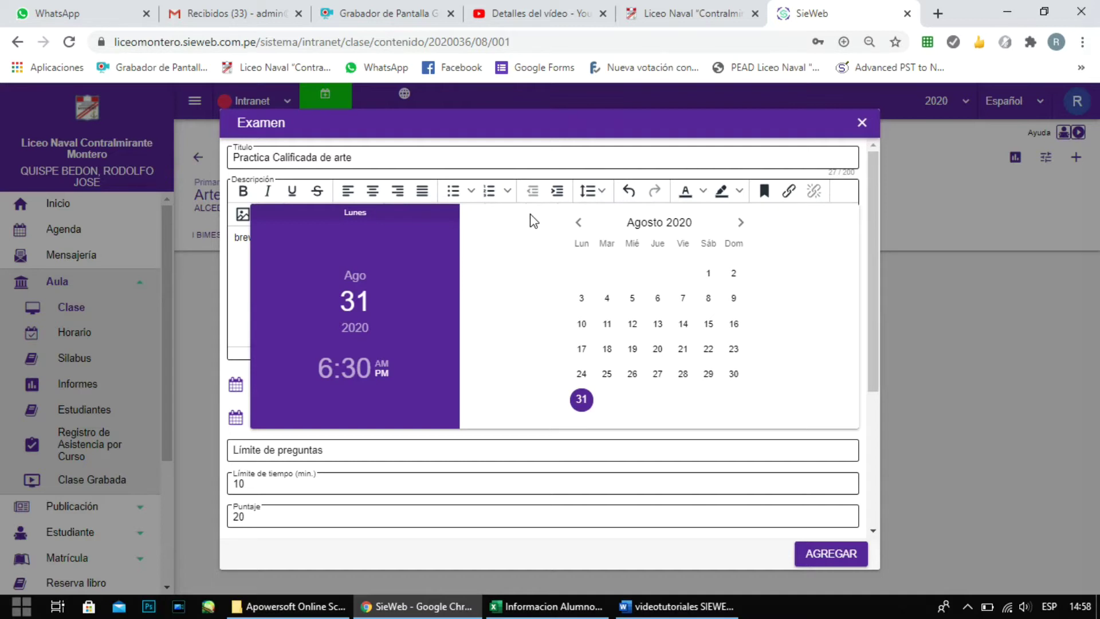
pyautogui.click(581, 401)
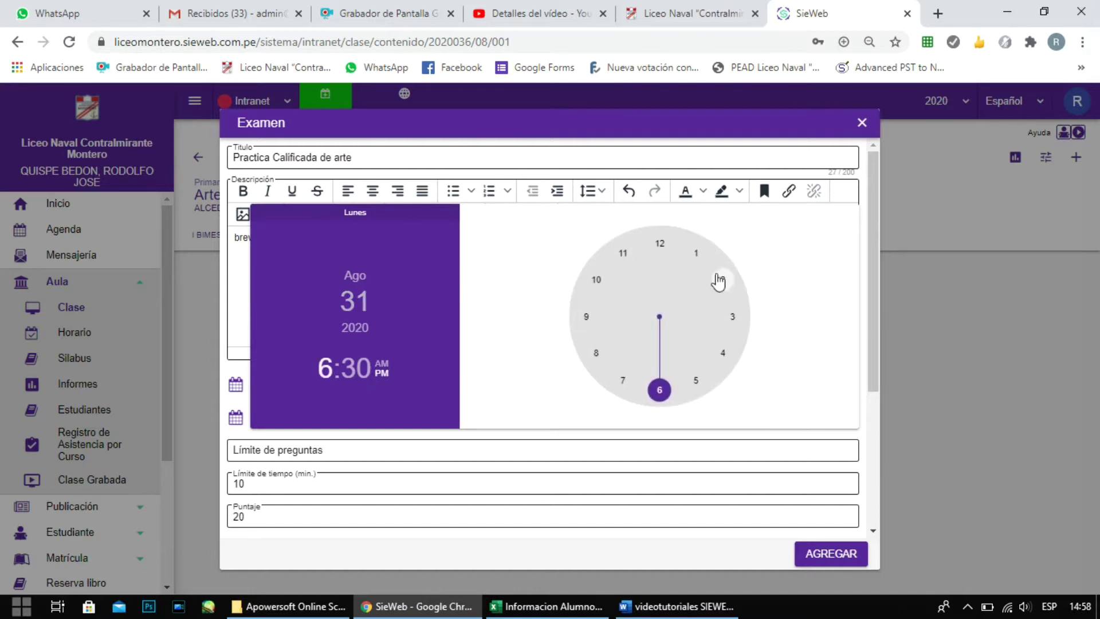
pyautogui.click(723, 362)
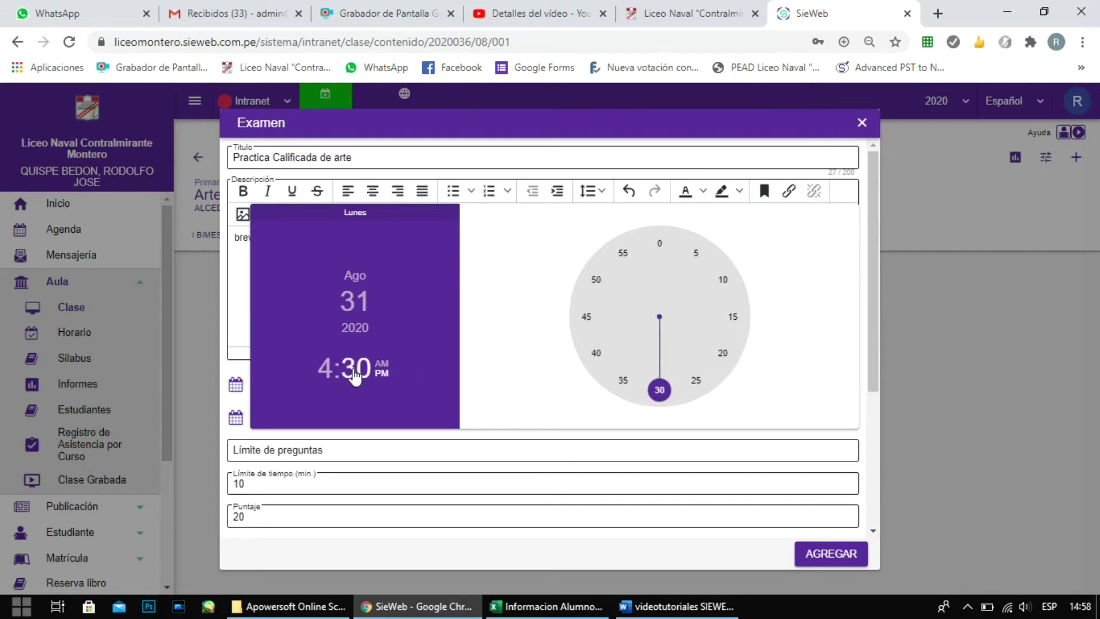
pyautogui.click(658, 394)
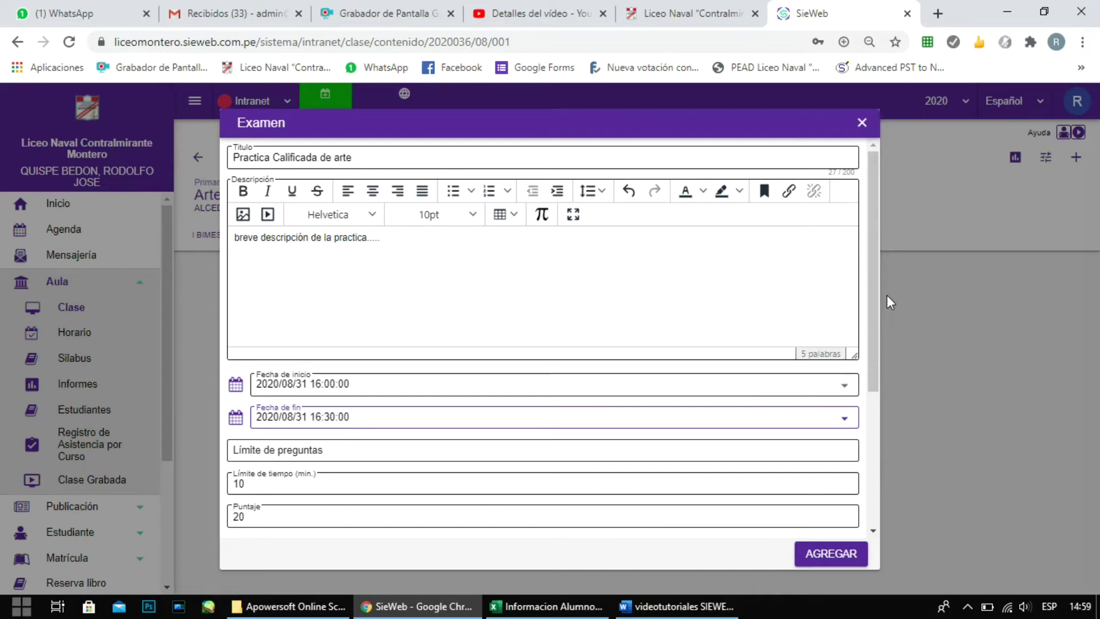
# Limit the exam to 5 questions and set its time limit to 20 minutes.
pyautogui.moveTo(874, 319); pyautogui.dragTo(879, 378)
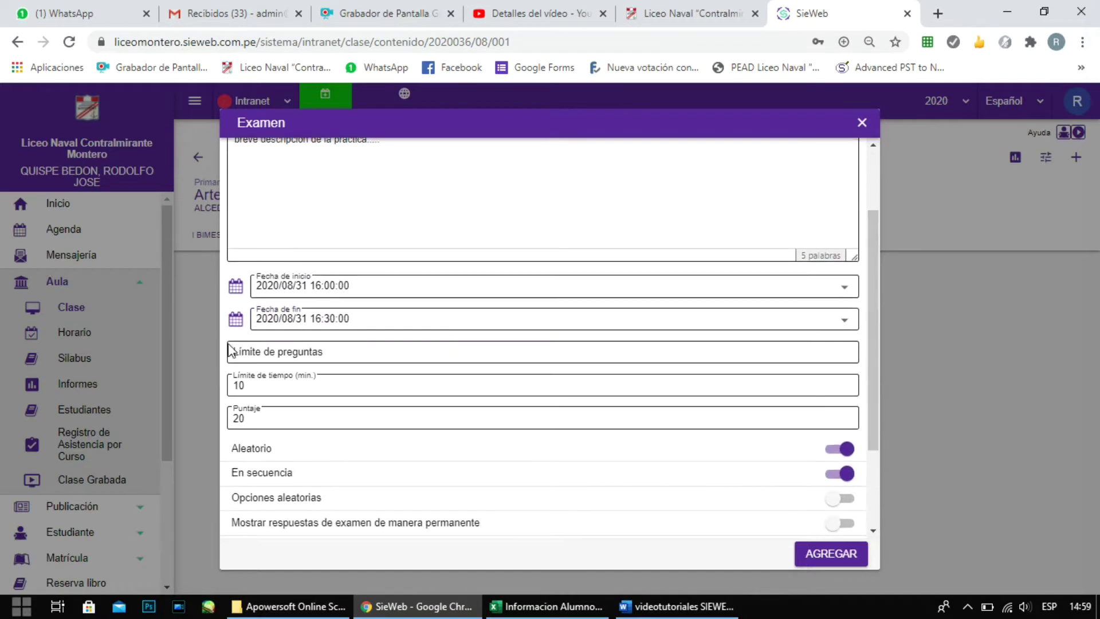
pyautogui.click(295, 352)
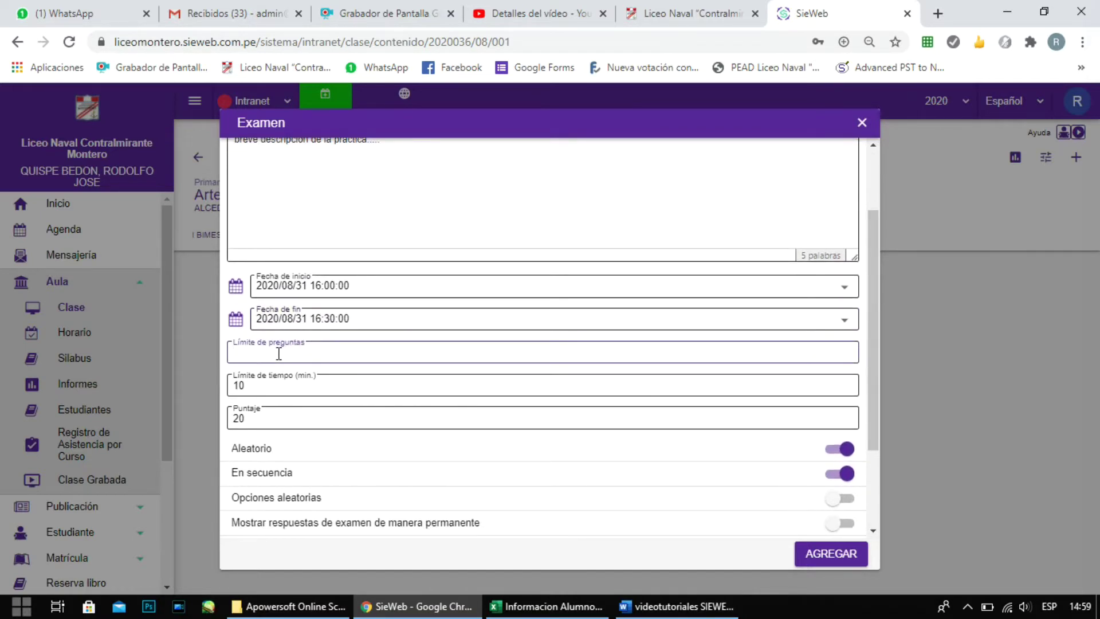
pyautogui.write('5')
pyautogui.click(276, 387)
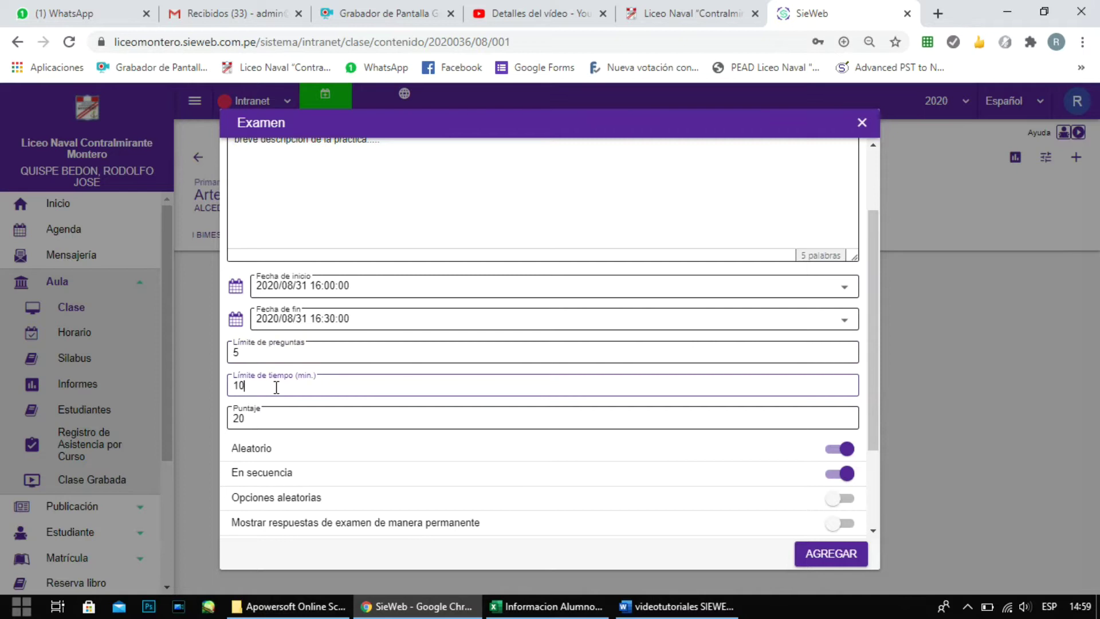
pyautogui.moveTo(258, 387); pyautogui.dragTo(232, 389)
pyautogui.write('20')
pyautogui.doubleClick(237, 385)
pyautogui.click(259, 385)
pyautogui.doubleClick(237, 385)
pyautogui.click(258, 385)
pyautogui.click(267, 418)
pyautogui.click(258, 350)
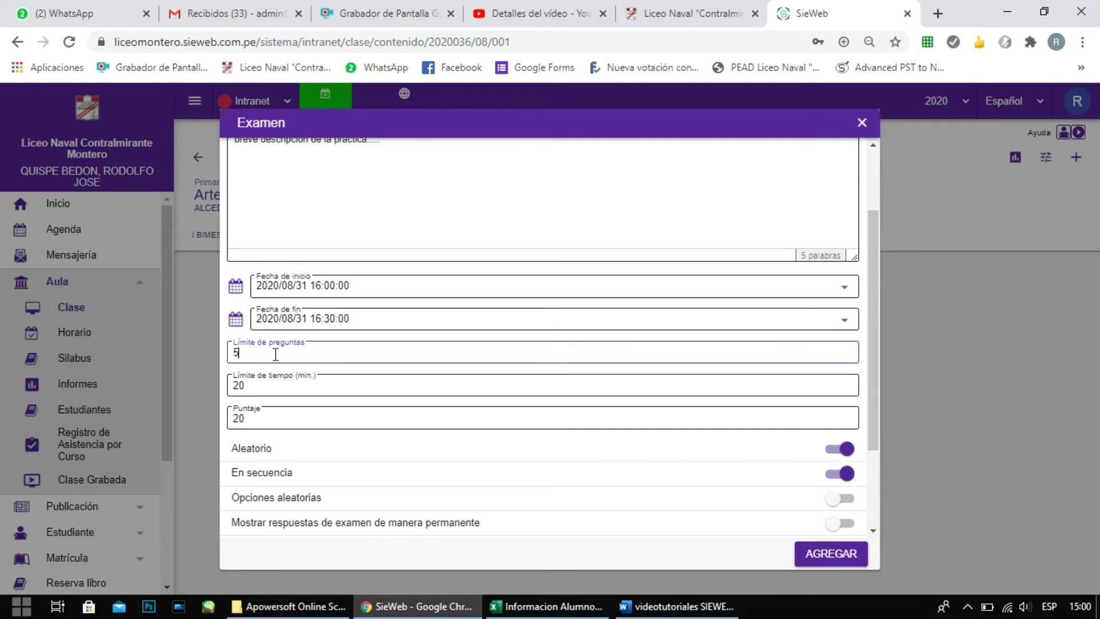
# Turn off the En secuencia option for the exam.
pyautogui.moveTo(875, 325); pyautogui.dragTo(883, 411)
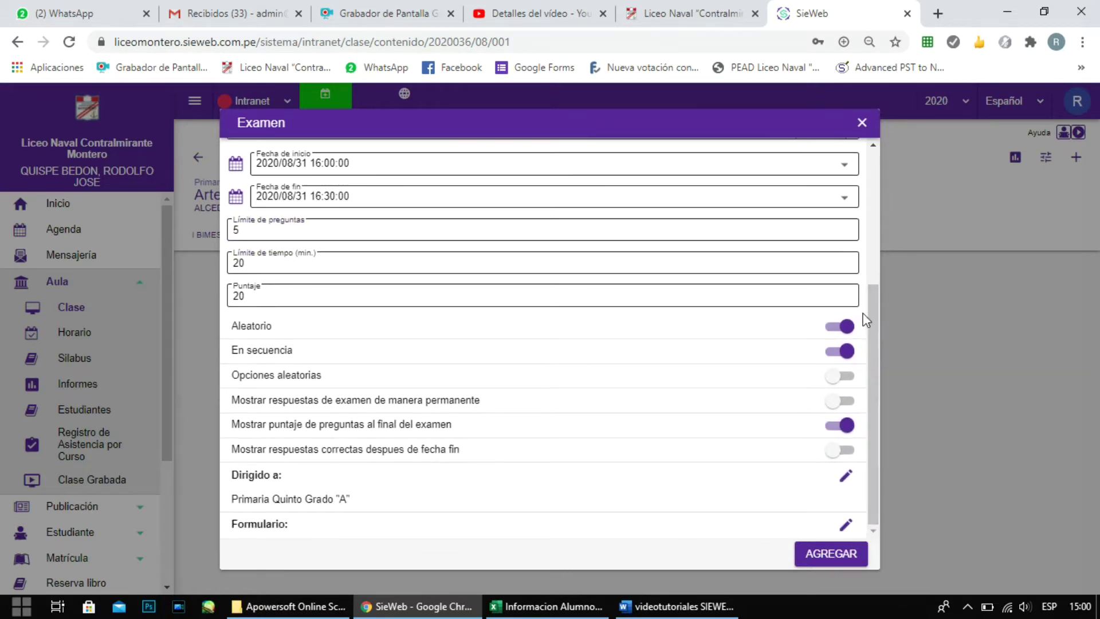
pyautogui.click(841, 351)
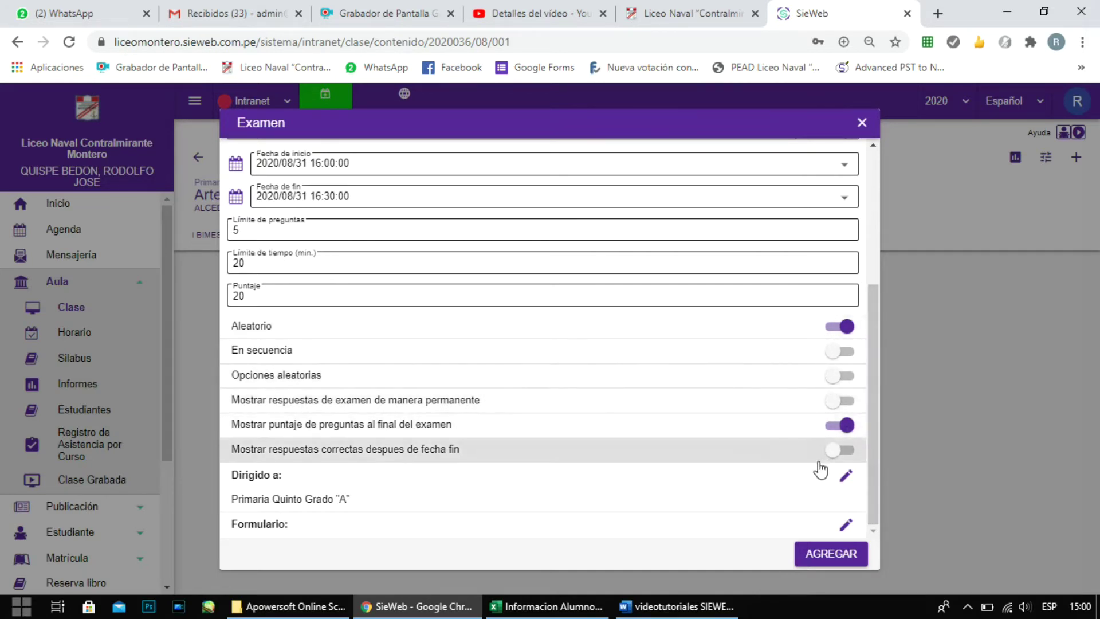
pyautogui.click(844, 351)
pyautogui.click(847, 354)
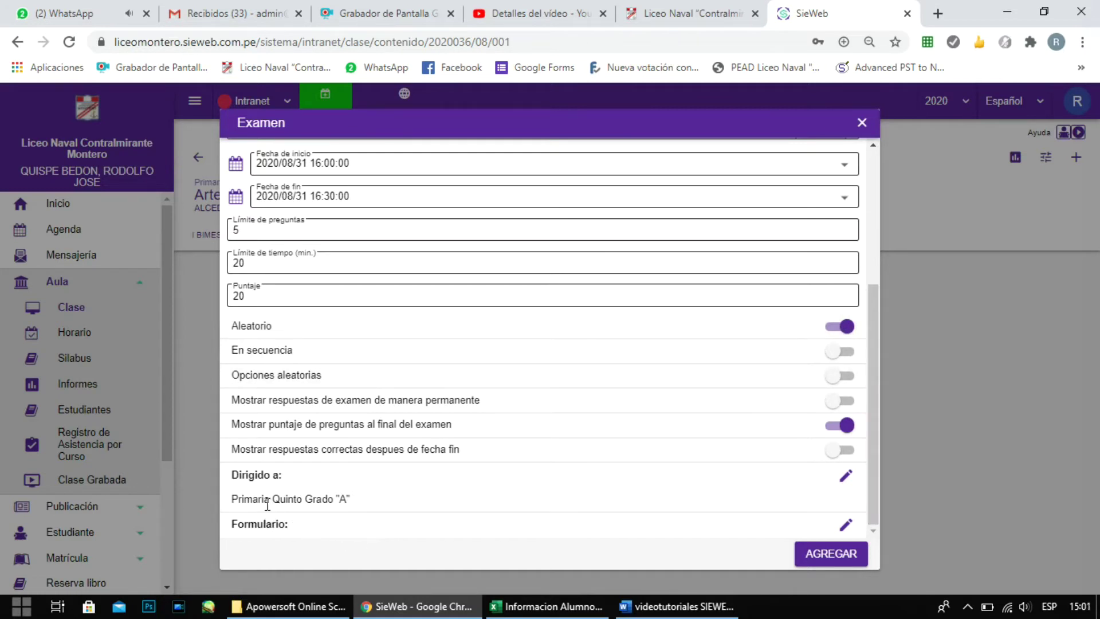
pyautogui.moveTo(235, 496); pyautogui.dragTo(352, 500)
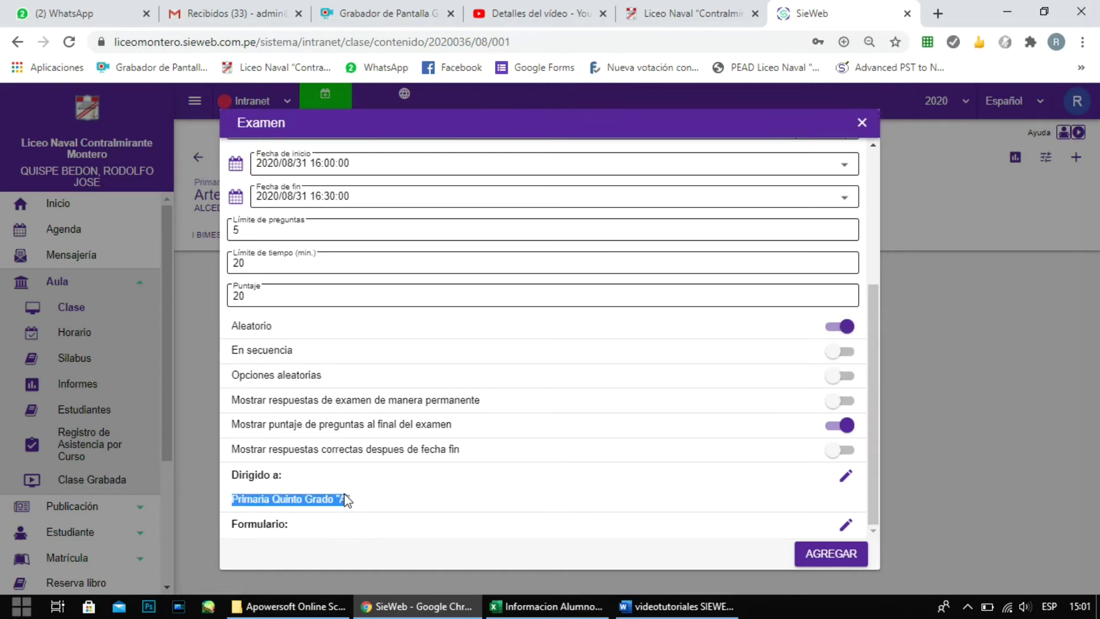
pyautogui.click(275, 500)
pyautogui.moveTo(274, 500); pyautogui.dragTo(352, 493)
pyautogui.click(369, 503)
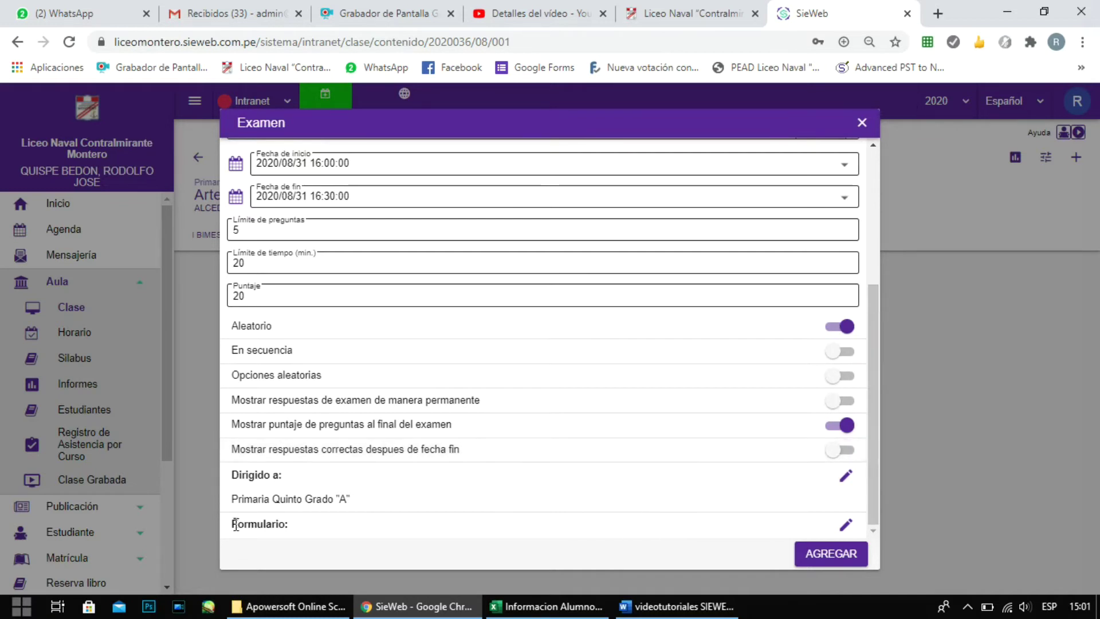
pyautogui.moveTo(233, 524); pyautogui.dragTo(295, 525)
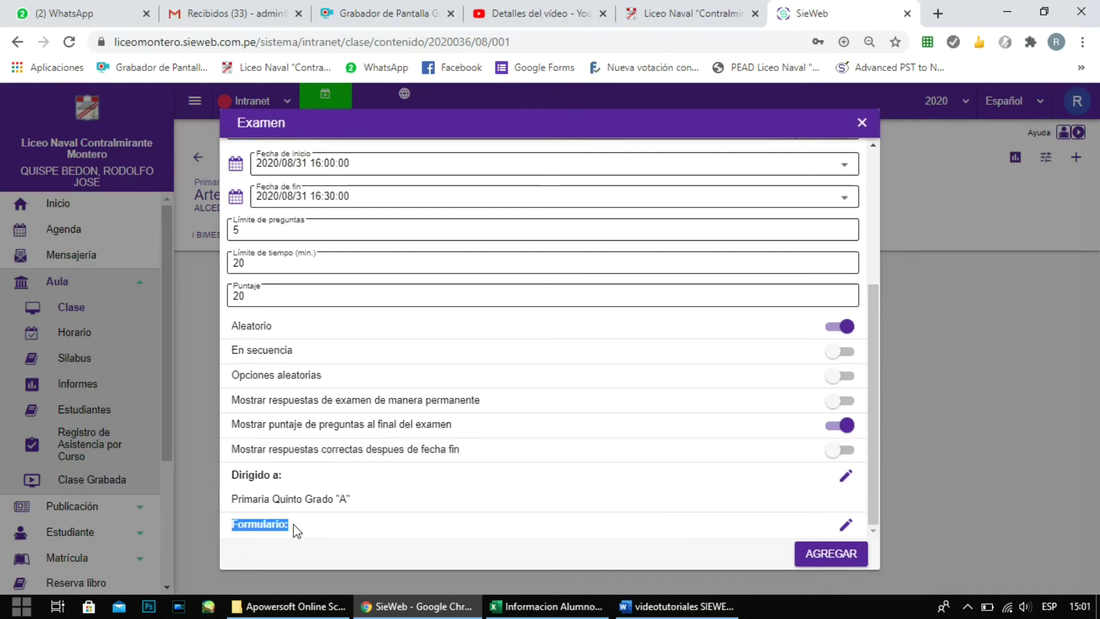
# Open the exam's Formulario for editing and enter "Que es el arte" as the first question.
pyautogui.click(846, 525)
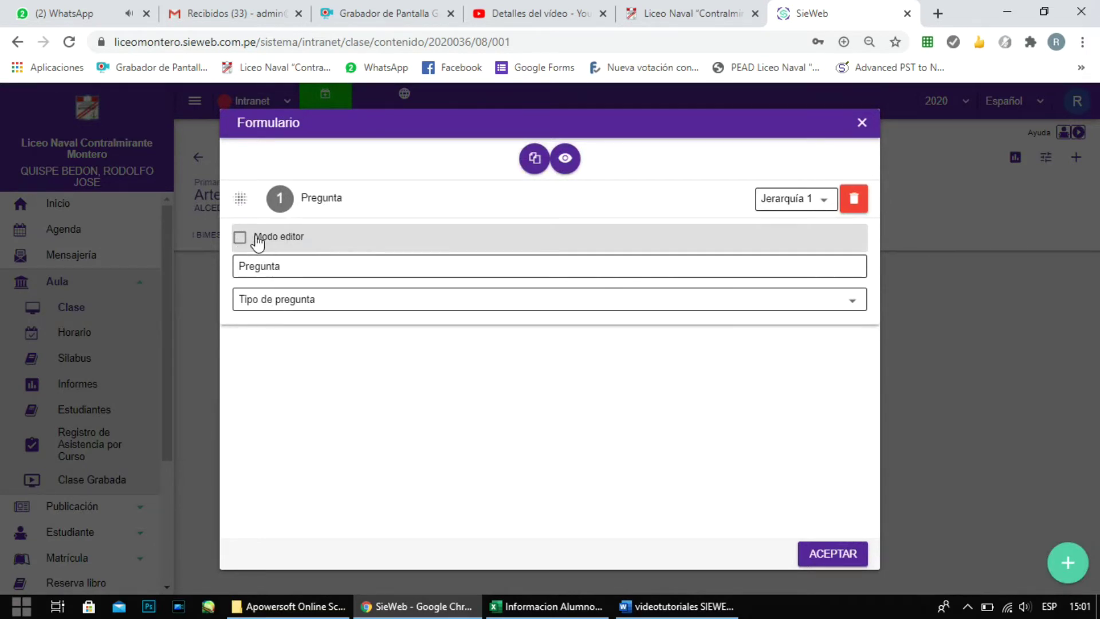
pyautogui.click(296, 269)
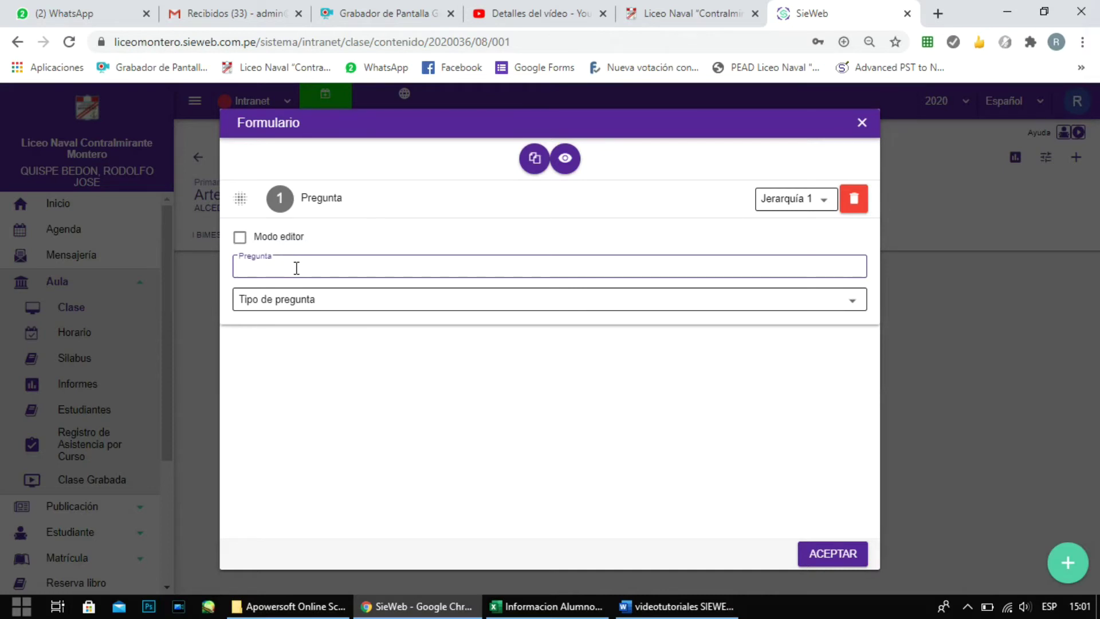
pyautogui.write('Per')
pyautogui.press('BackSpace')
pyautogui.press('BackSpace')
pyautogui.write('Que es')
# Set the first question's type to Multiples opciones (una respuesta) and enter the answer options respuesta1 and respuesta2.
pyautogui.click(304, 302)
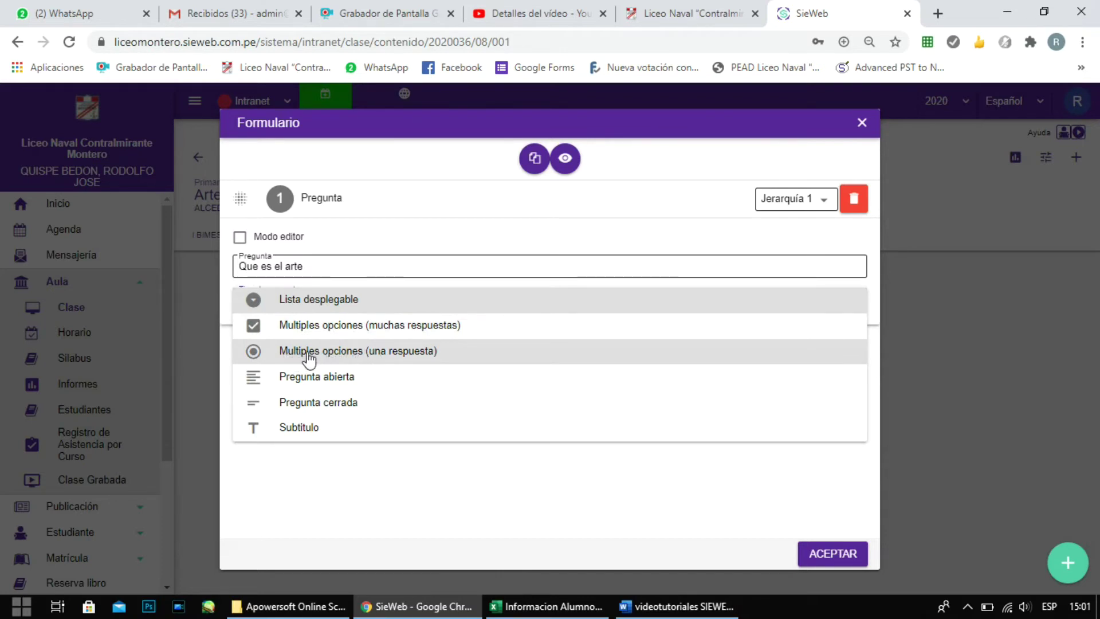
pyautogui.click(357, 352)
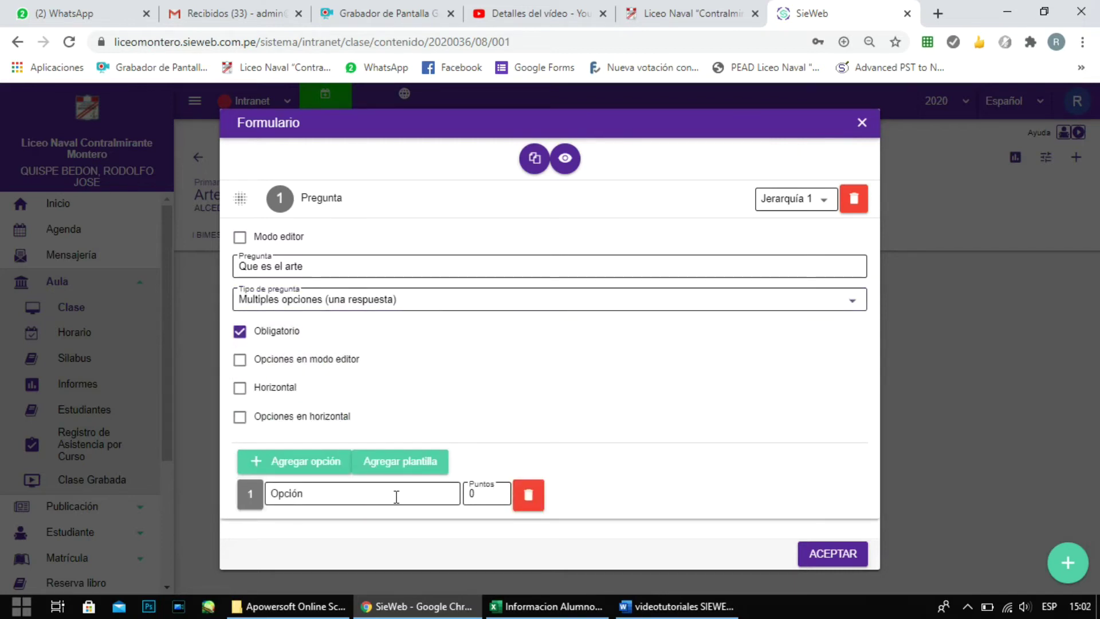
pyautogui.click(370, 496)
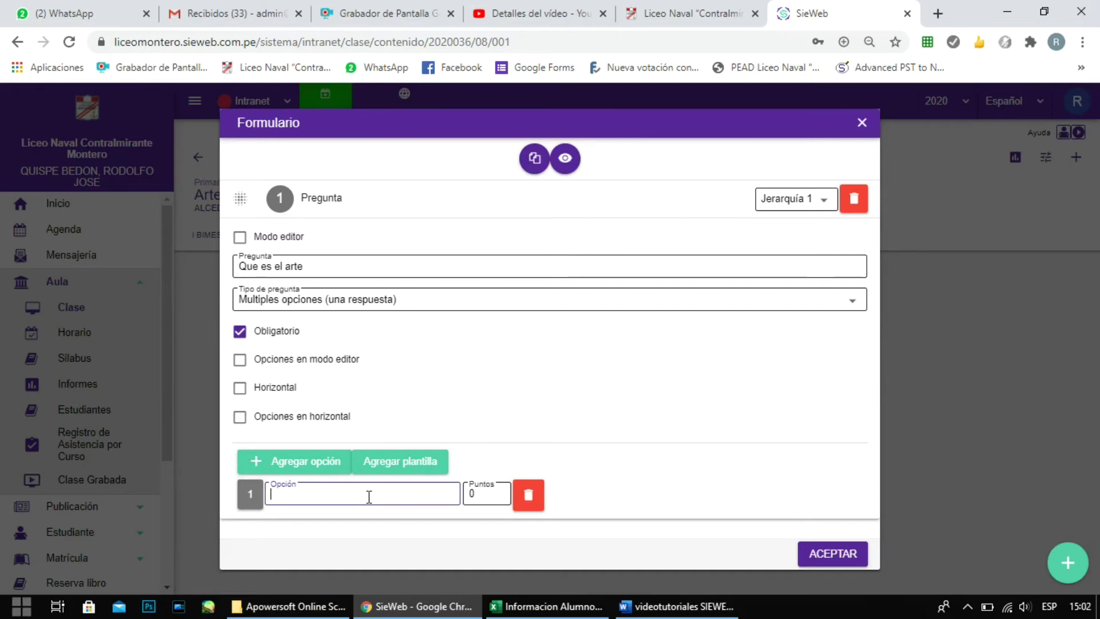
pyautogui.write('spuesta1')
pyautogui.click(292, 462)
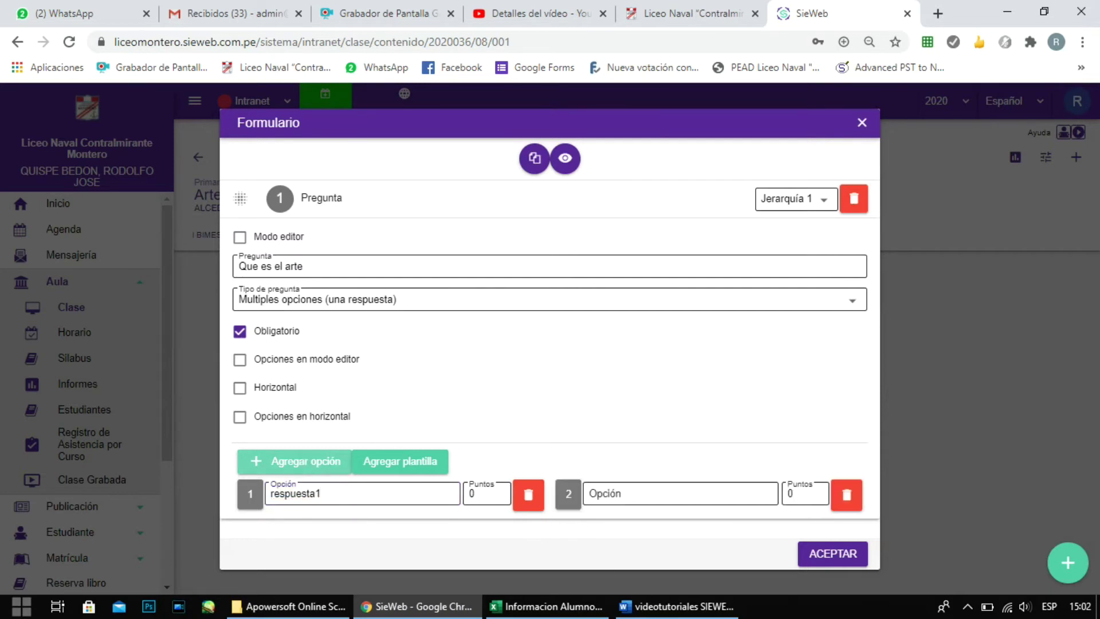
pyautogui.click(651, 492)
pyautogui.write('respuesta2')
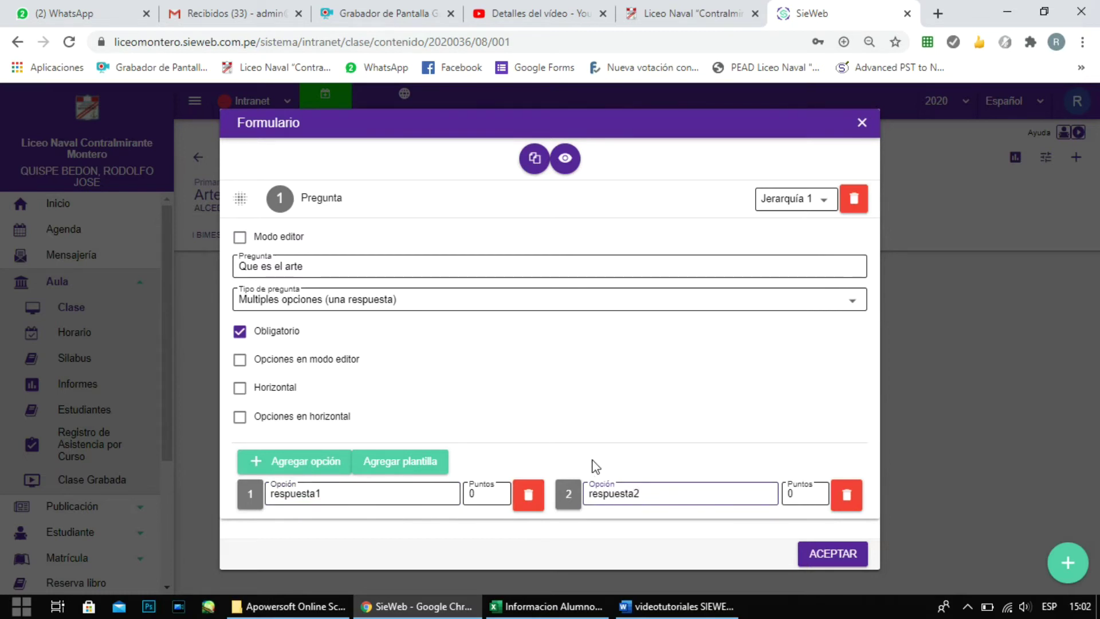
# Add the answer options respuesta3 and respuesta4 to the first question.
pyautogui.click(293, 463)
pyautogui.click(305, 530)
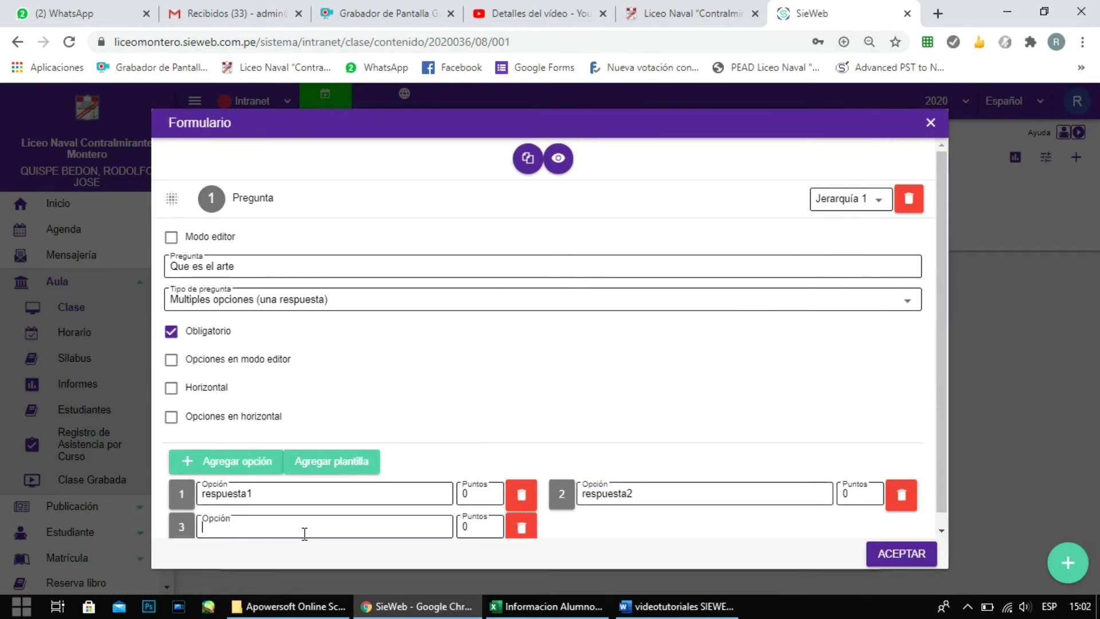
pyautogui.write('respuesta3')
pyautogui.click(255, 461)
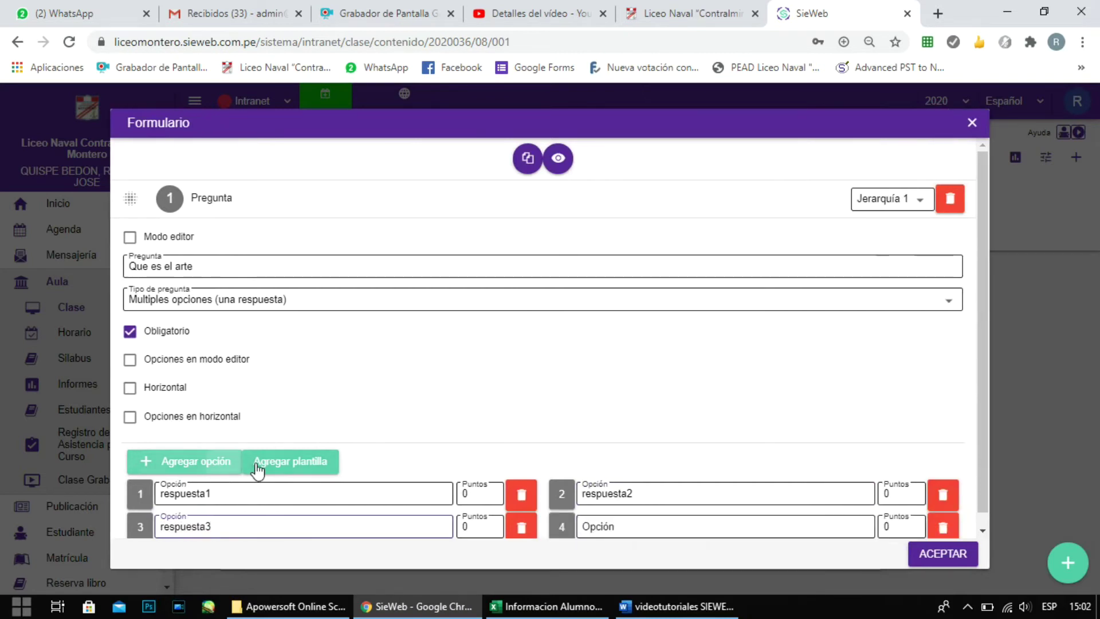
pyautogui.click(673, 525)
pyautogui.write('respuesta4')
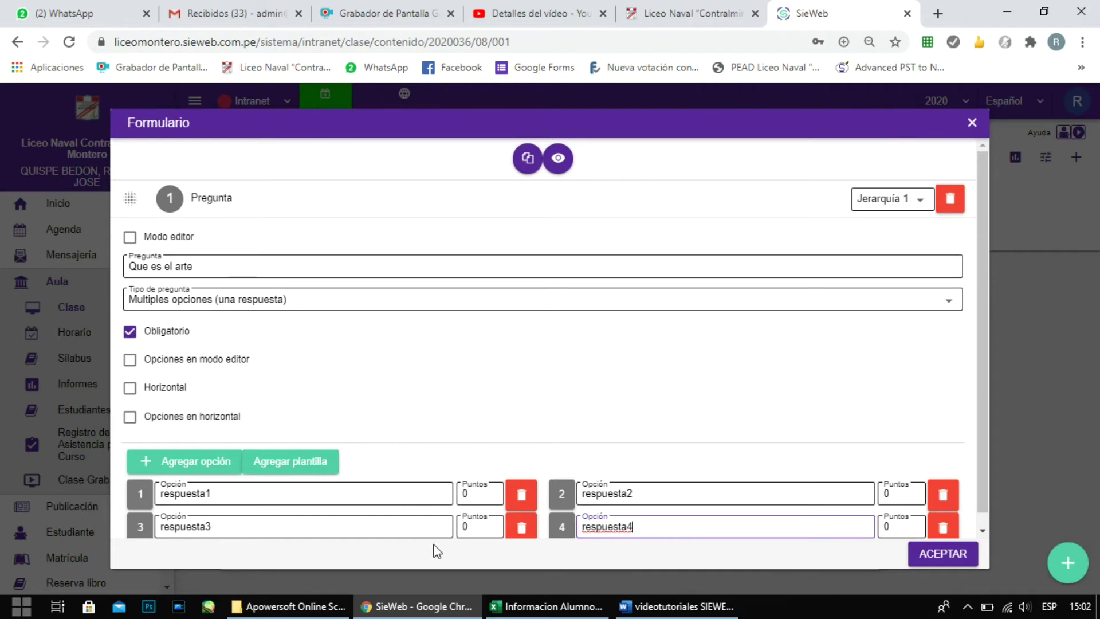
# Award 4 points to the option respuesta3 of the first question.
pyautogui.click(470, 496)
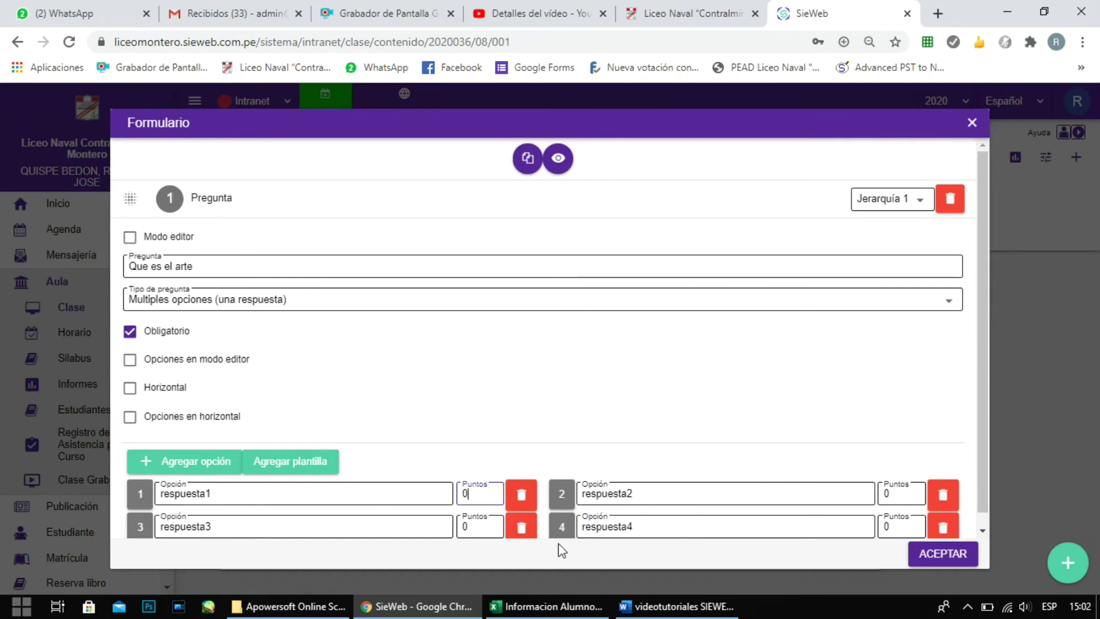
pyautogui.click(471, 526)
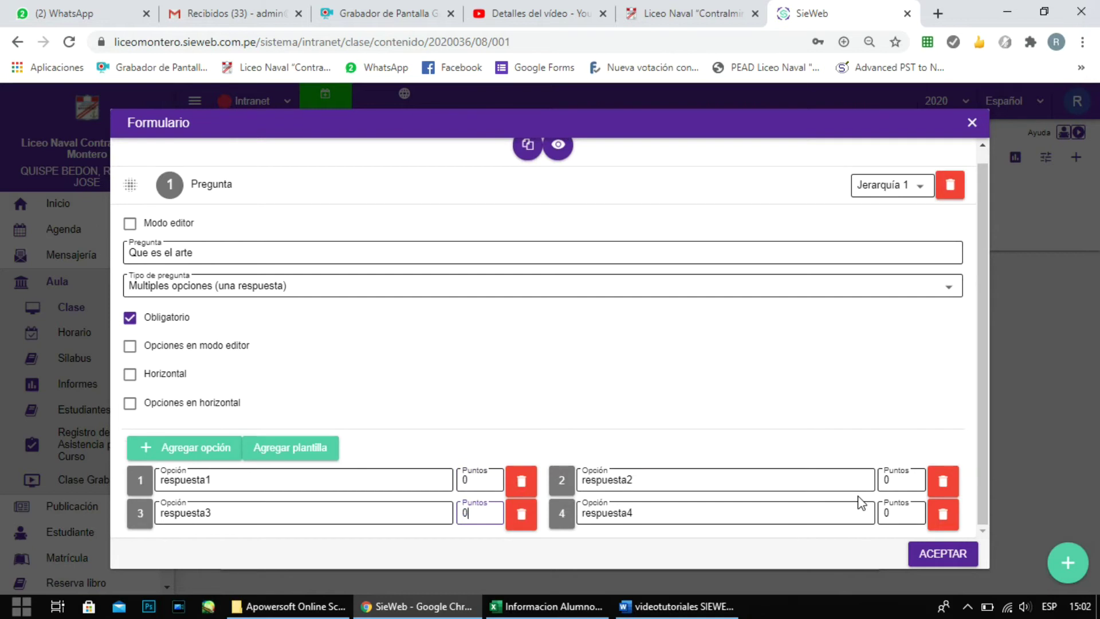
pyautogui.doubleClick(464, 513)
pyautogui.write('4')
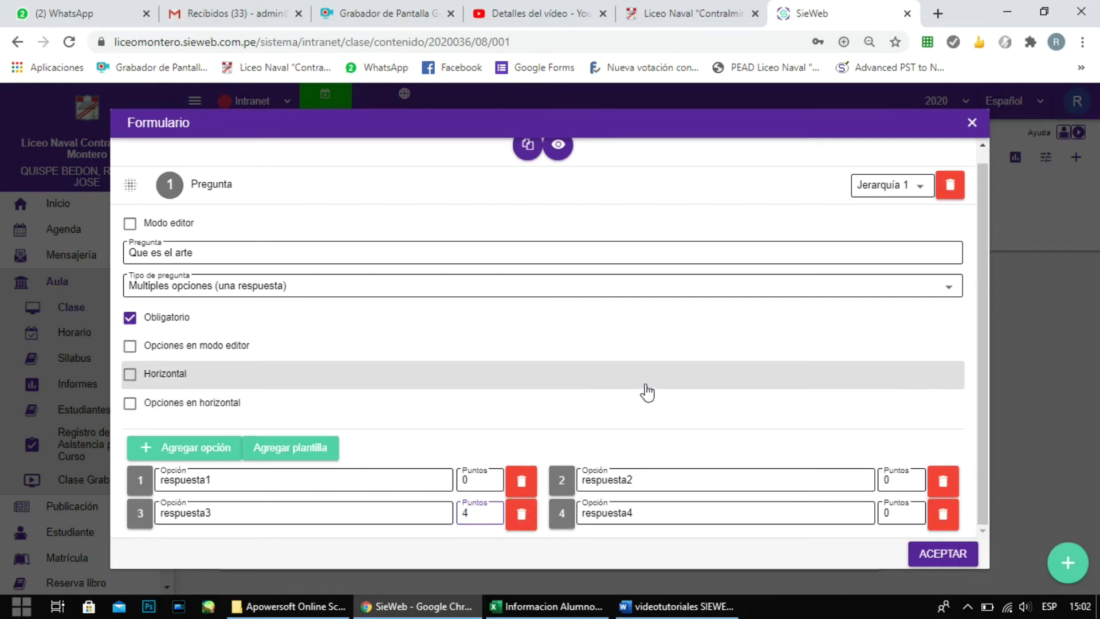
# Add a second question in Modo editor with the text "que es un pincel", followed by a new line.
pyautogui.moveTo(982, 440)
pyautogui.mouseDown()
pyautogui.moveTo(979, 431)
pyautogui.moveTo(981, 456)
pyautogui.mouseUp()
pyautogui.click(1069, 562)
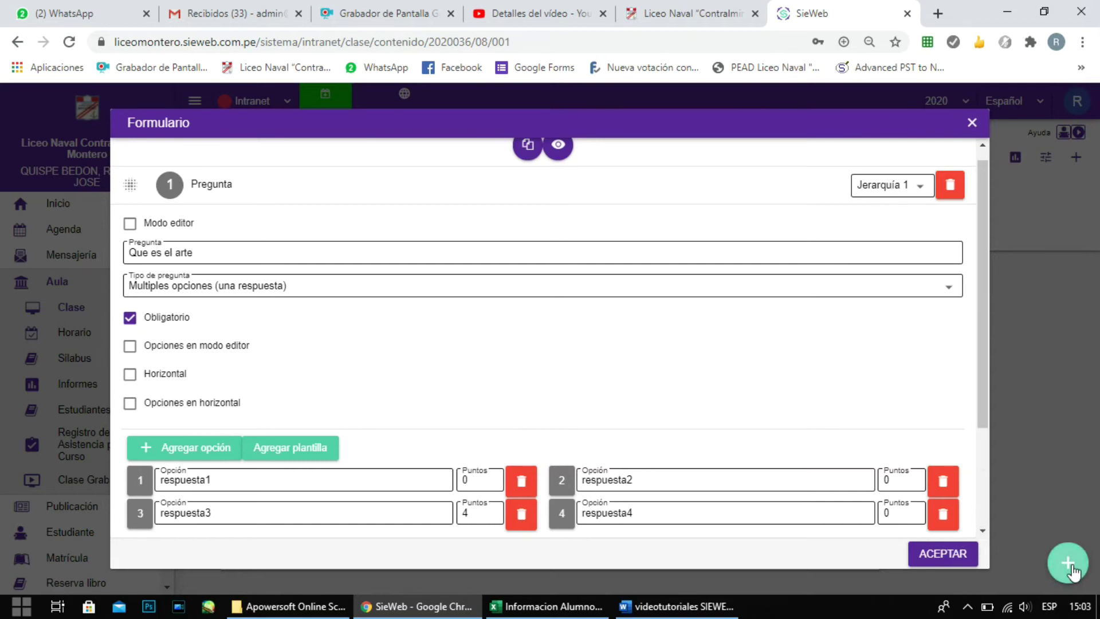
pyautogui.scroll(-1, 983, 387)
pyautogui.moveTo(983, 400); pyautogui.dragTo(980, 499)
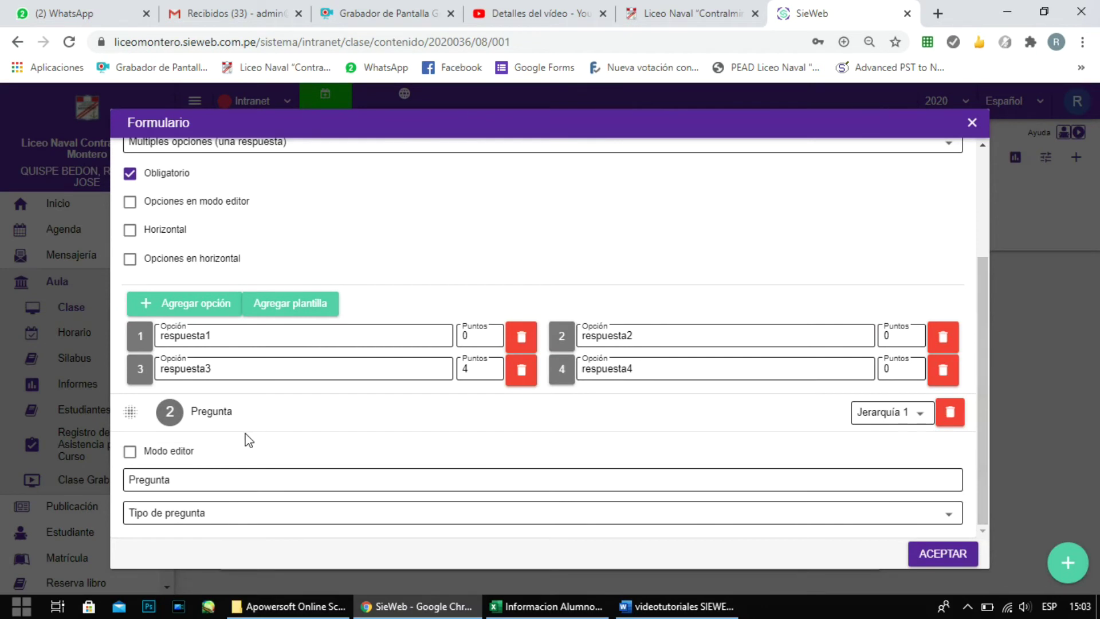
pyautogui.click(130, 452)
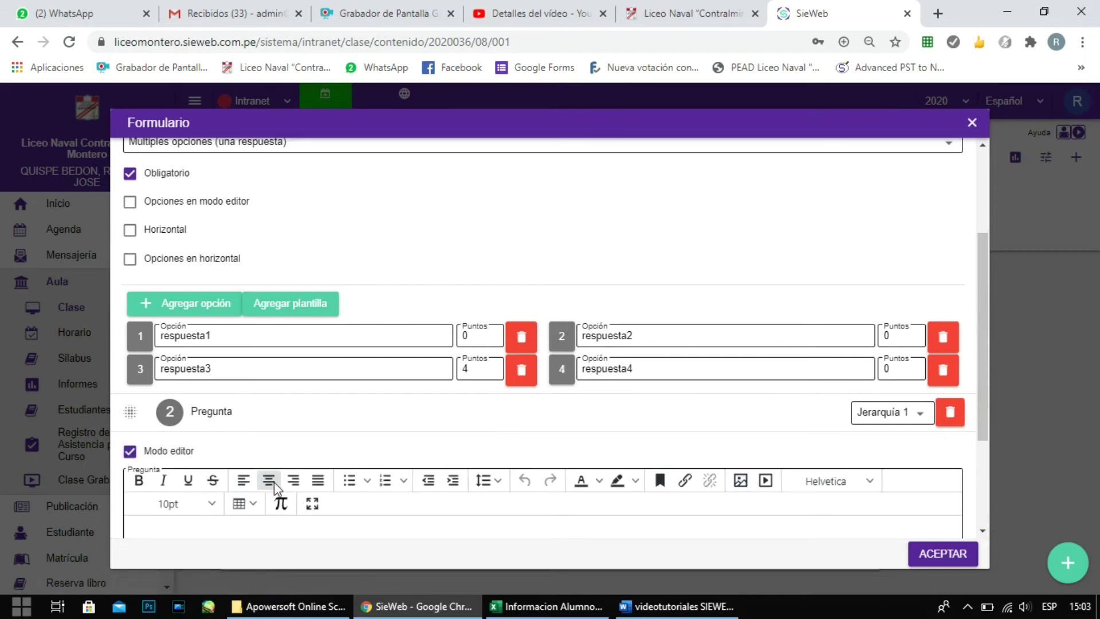
pyautogui.scroll(-3, 274, 482)
pyautogui.click(152, 367)
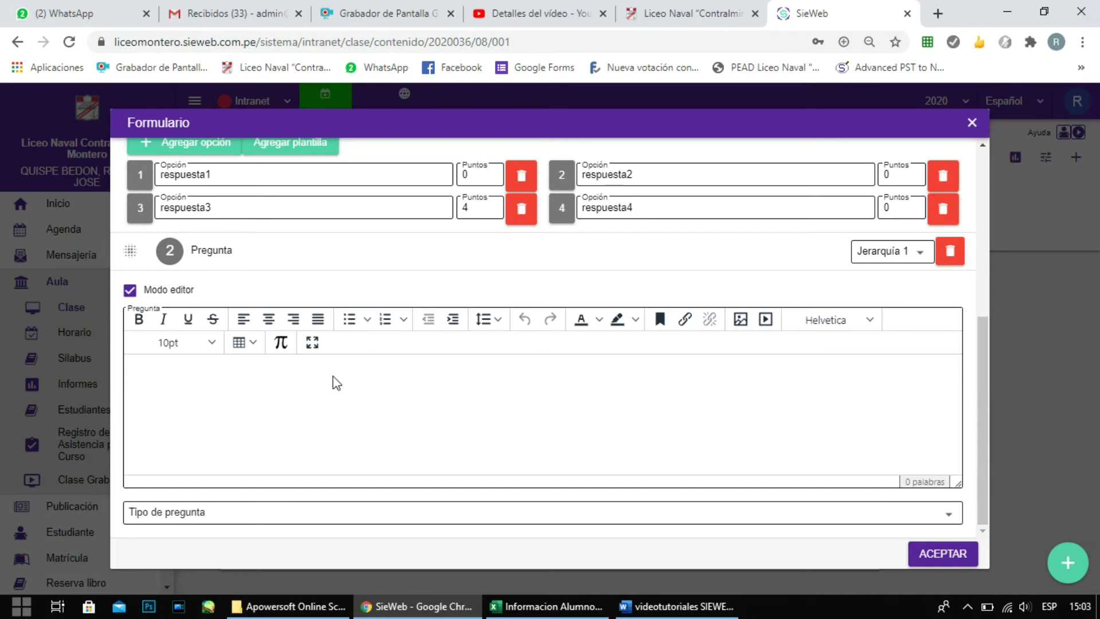
pyautogui.write('que es un pincel')
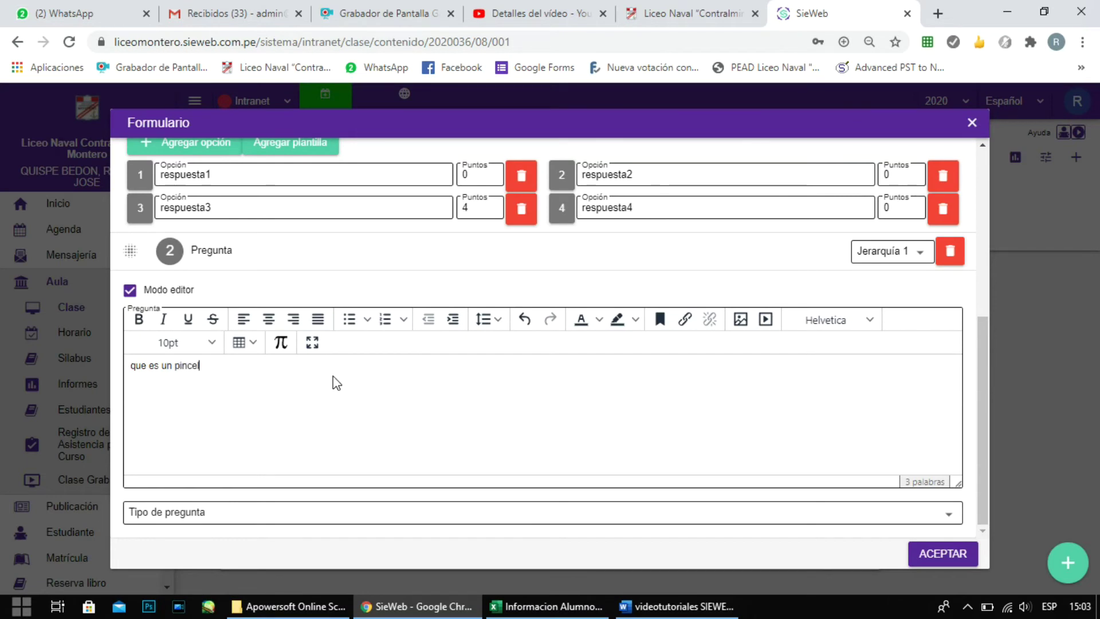
pyautogui.press('Return')
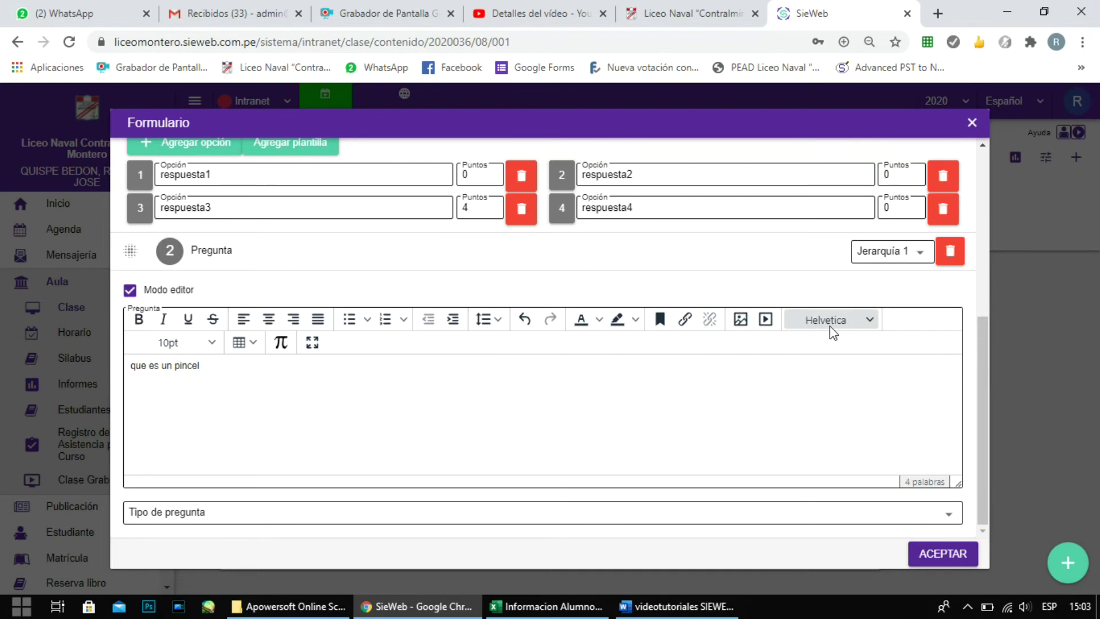
# Insert the image 34-year-ribbon-anniversary-vector-20473758.jpg below the second question's text with a width of 200.
pyautogui.click(741, 320)
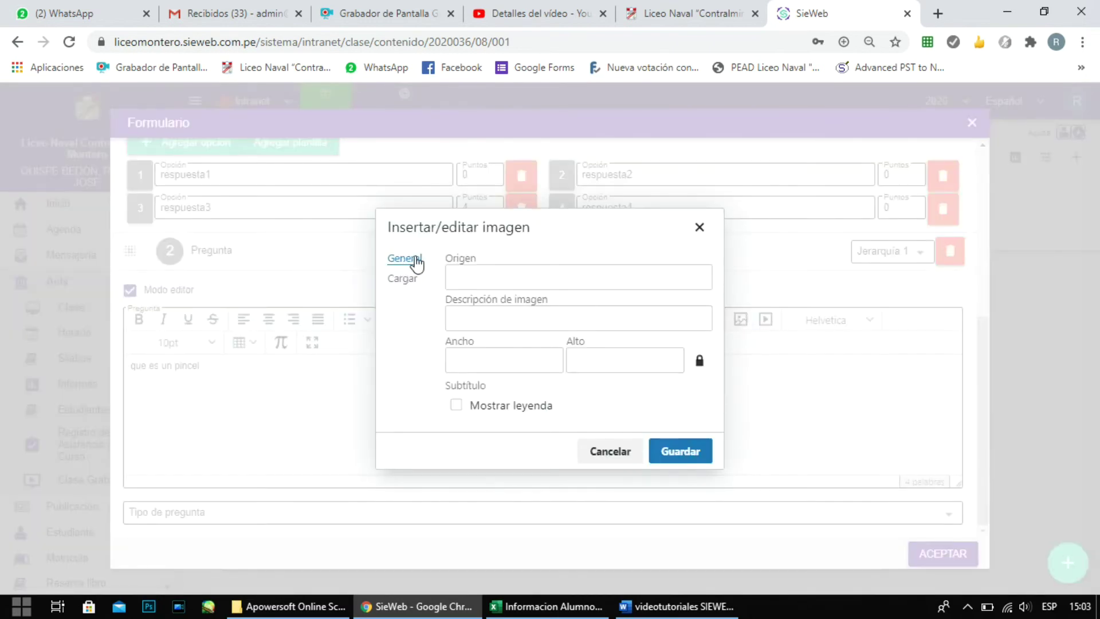
pyautogui.click(408, 279)
pyautogui.click(596, 357)
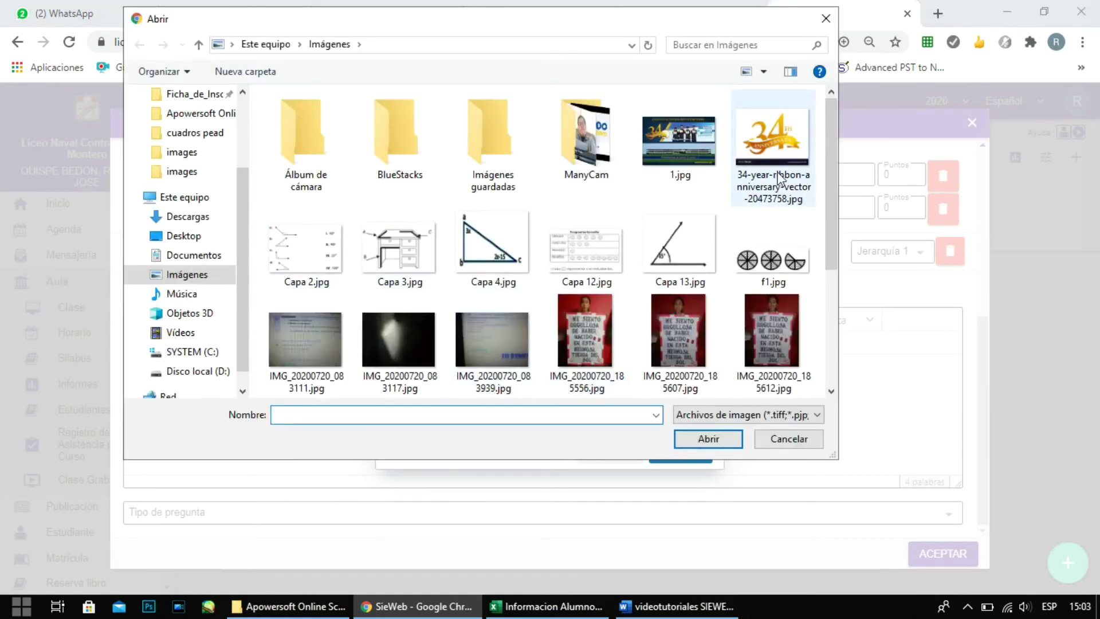
pyautogui.click(769, 157)
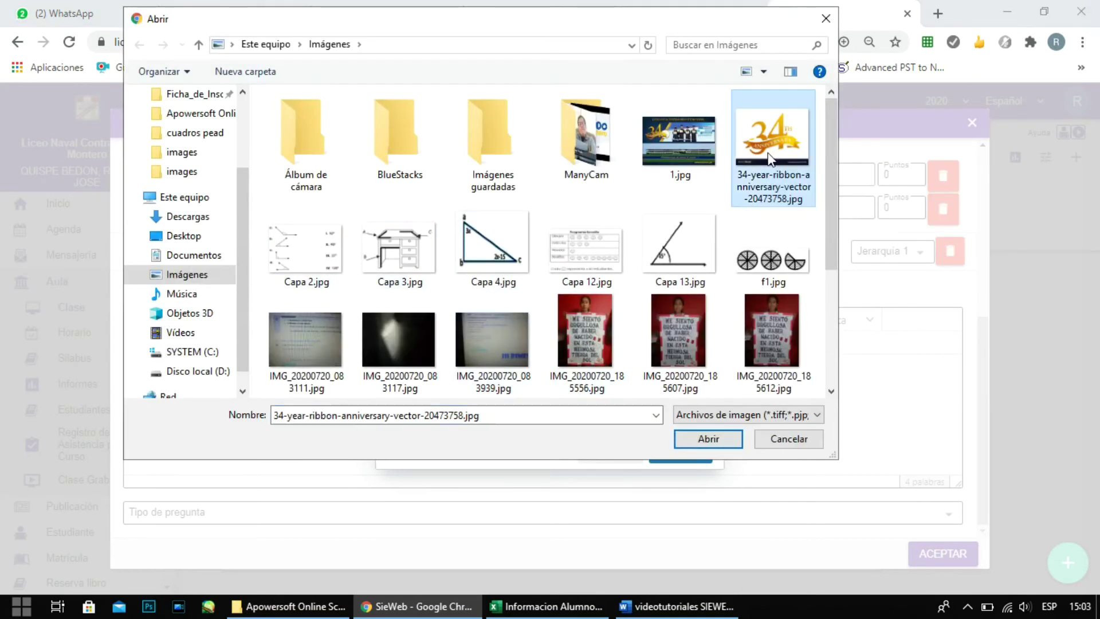
pyautogui.click(709, 439)
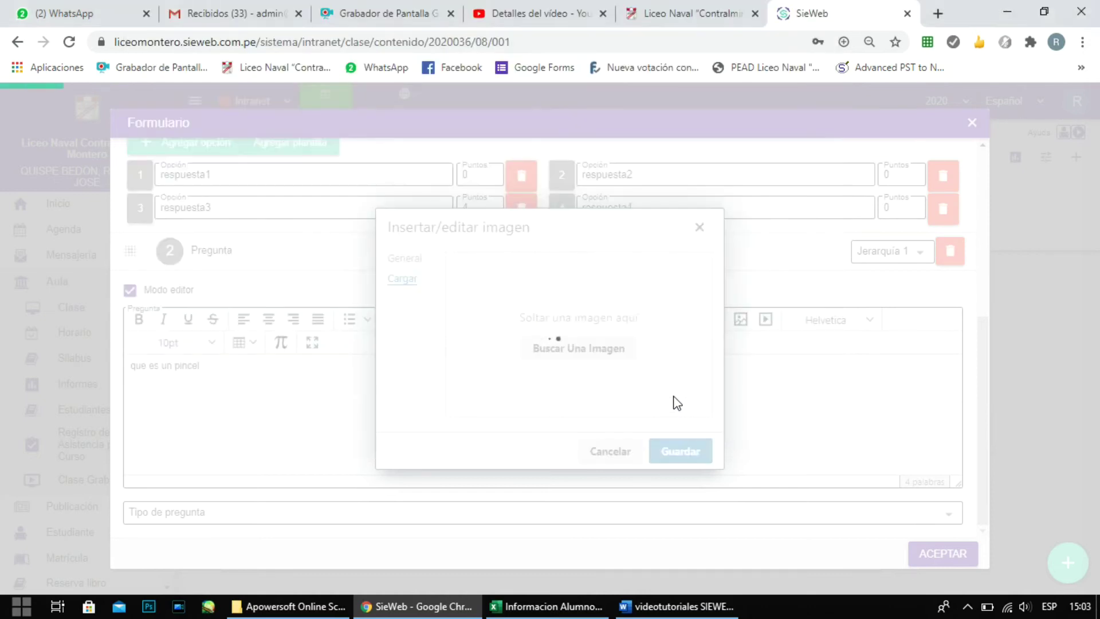
pyautogui.moveTo(495, 360); pyautogui.dragTo(439, 361)
pyautogui.write('200p')
pyautogui.press('BackSpace')
pyautogui.click(693, 455)
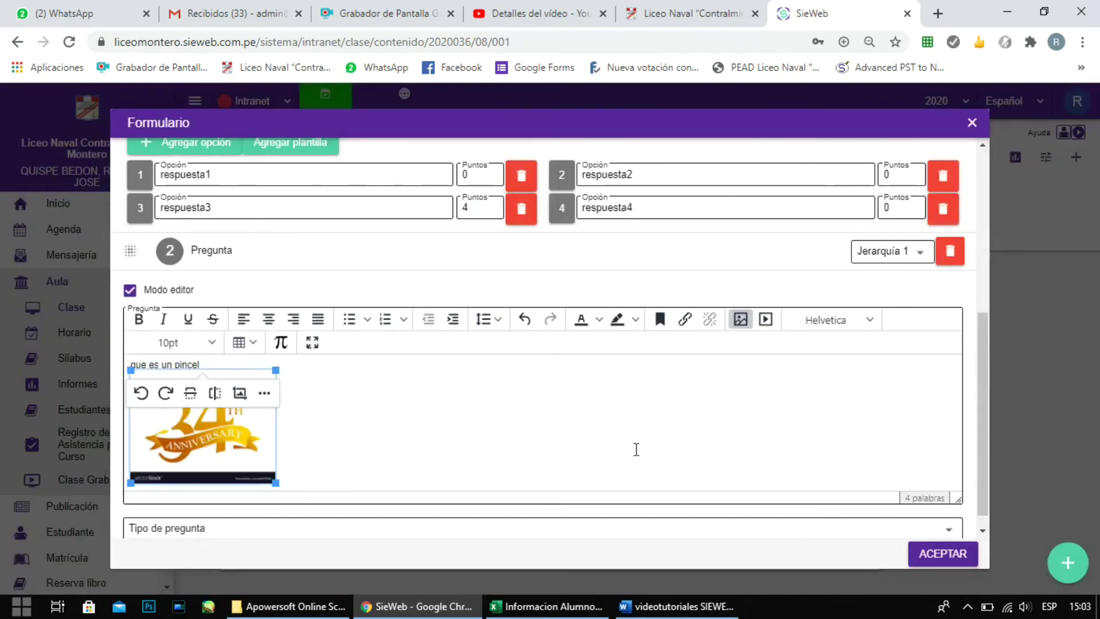
pyautogui.click(334, 418)
pyautogui.click(213, 417)
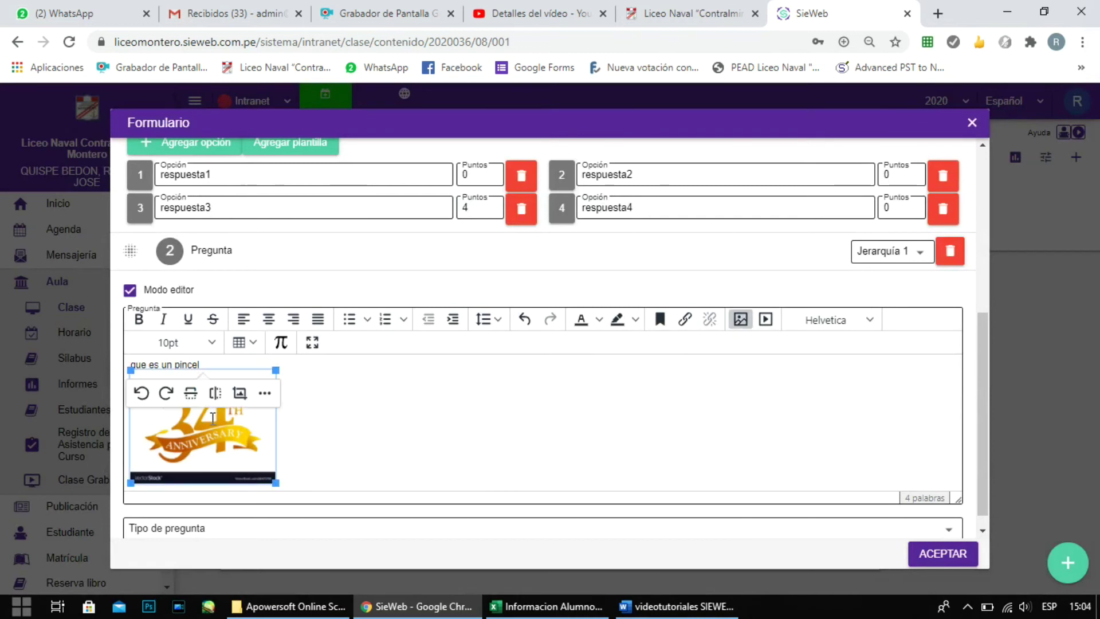
pyautogui.click(361, 420)
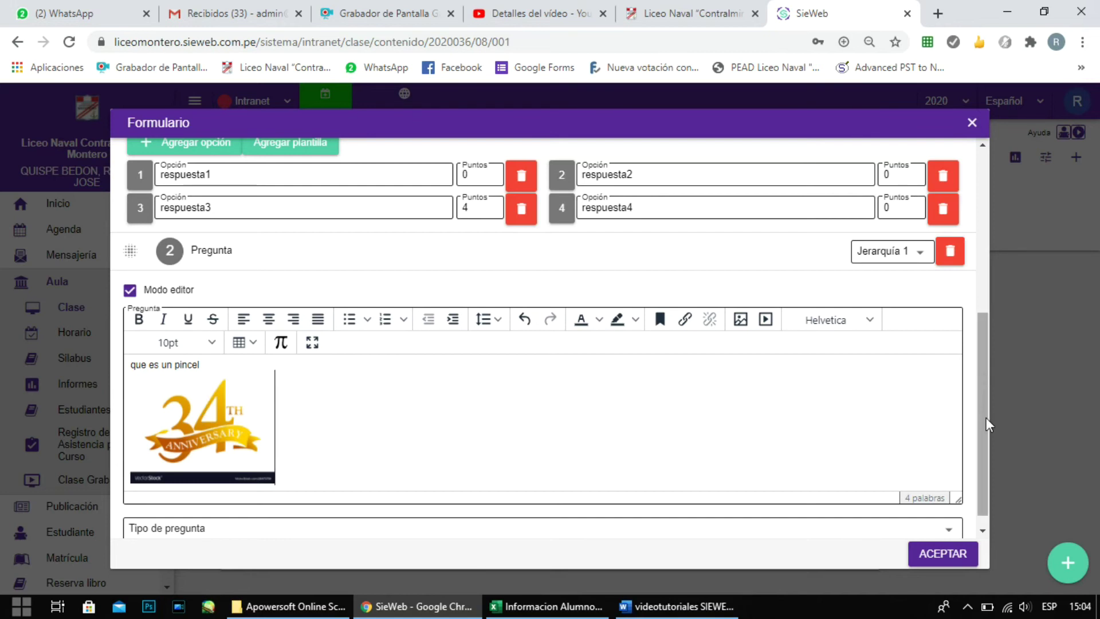
# Set the second question's type to Multiples opciones (una respuesta) and enter the options respuesta1 and respuesta2.
pyautogui.moveTo(985, 417); pyautogui.dragTo(983, 458)
pyautogui.click(289, 516)
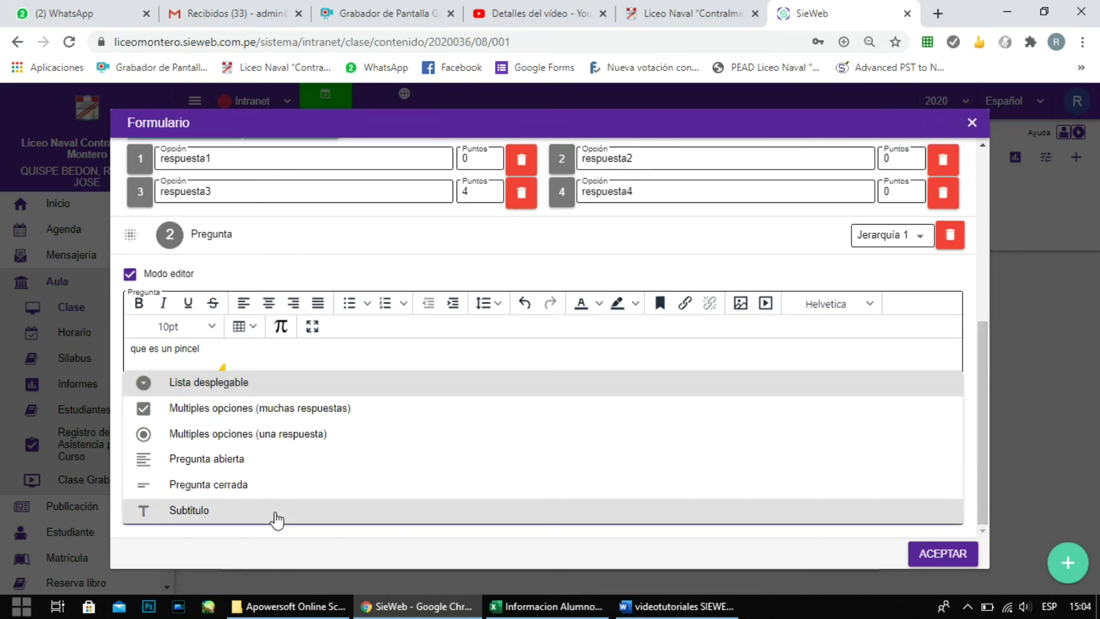
pyautogui.click(324, 438)
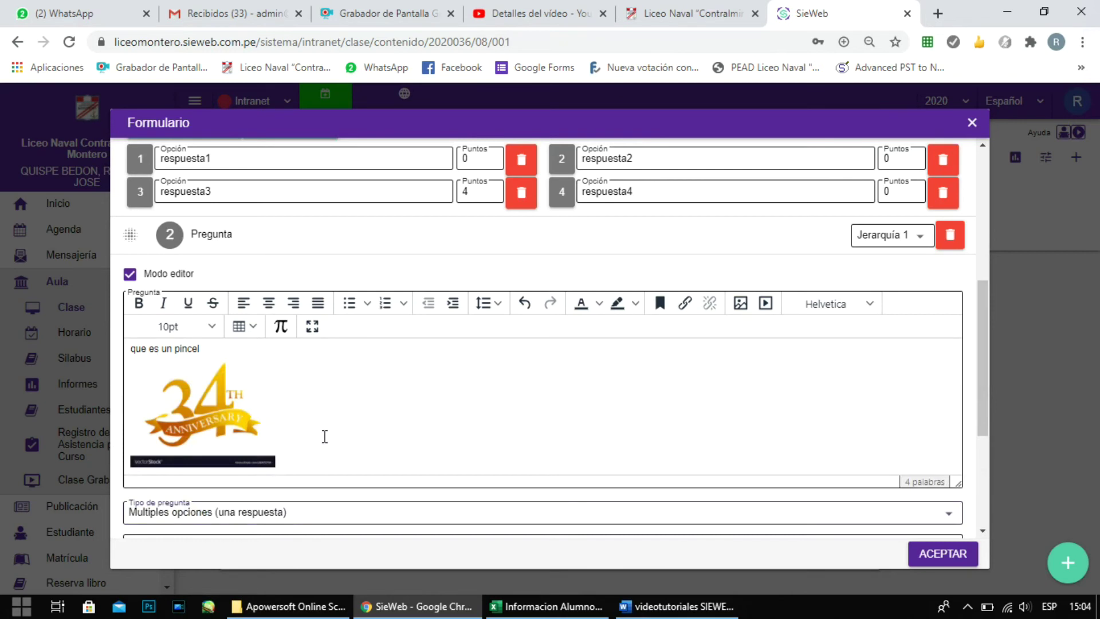
pyautogui.moveTo(977, 408); pyautogui.dragTo(985, 492)
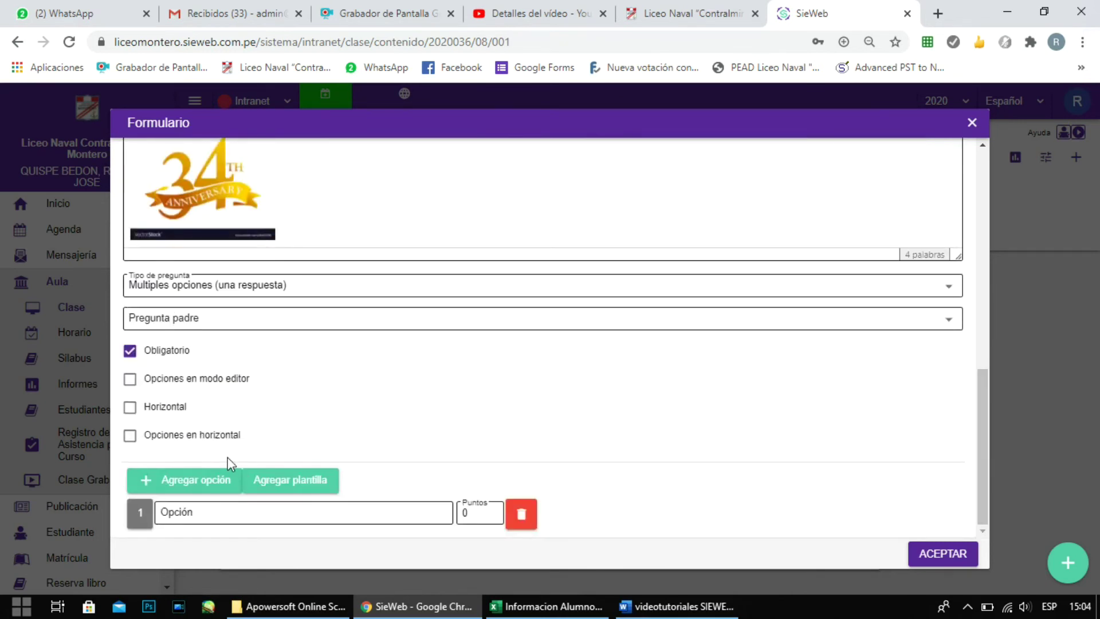
pyautogui.click(201, 517)
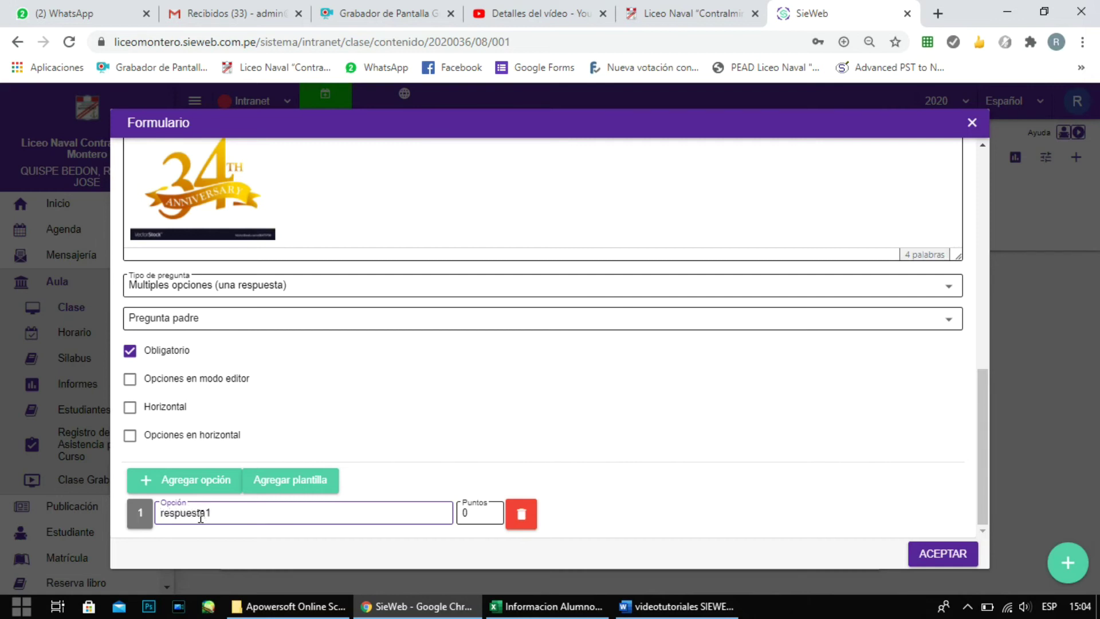
pyautogui.click(184, 481)
pyautogui.click(623, 508)
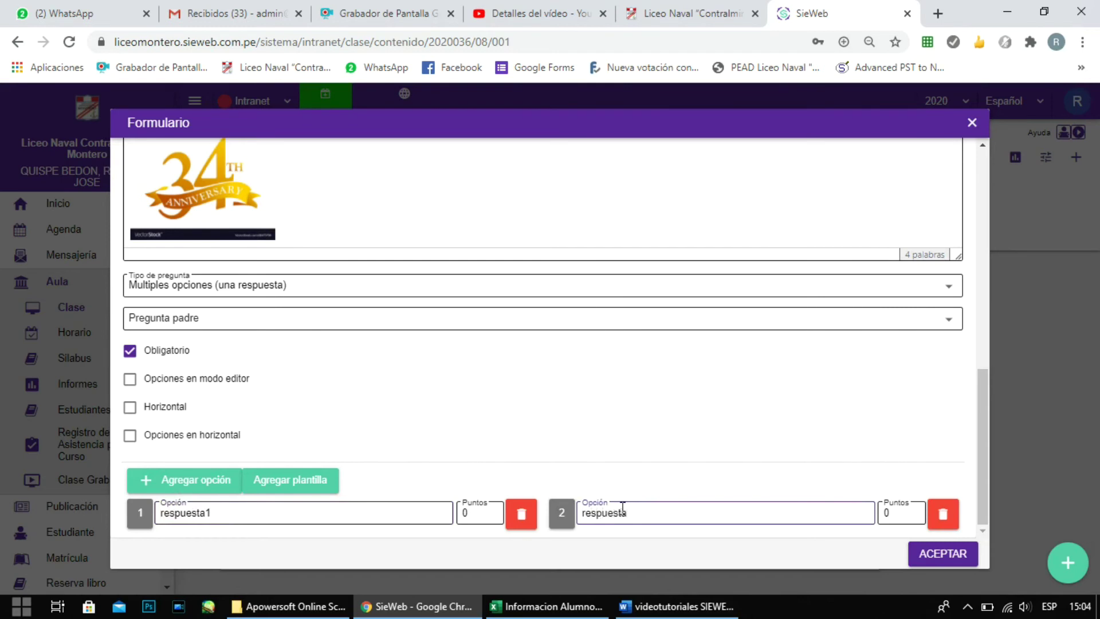
pyautogui.write('respuesta2')
# Add the options respuesta3 and respuesta4 to the second question and open respuesta2's points value for editing.
pyautogui.click(196, 481)
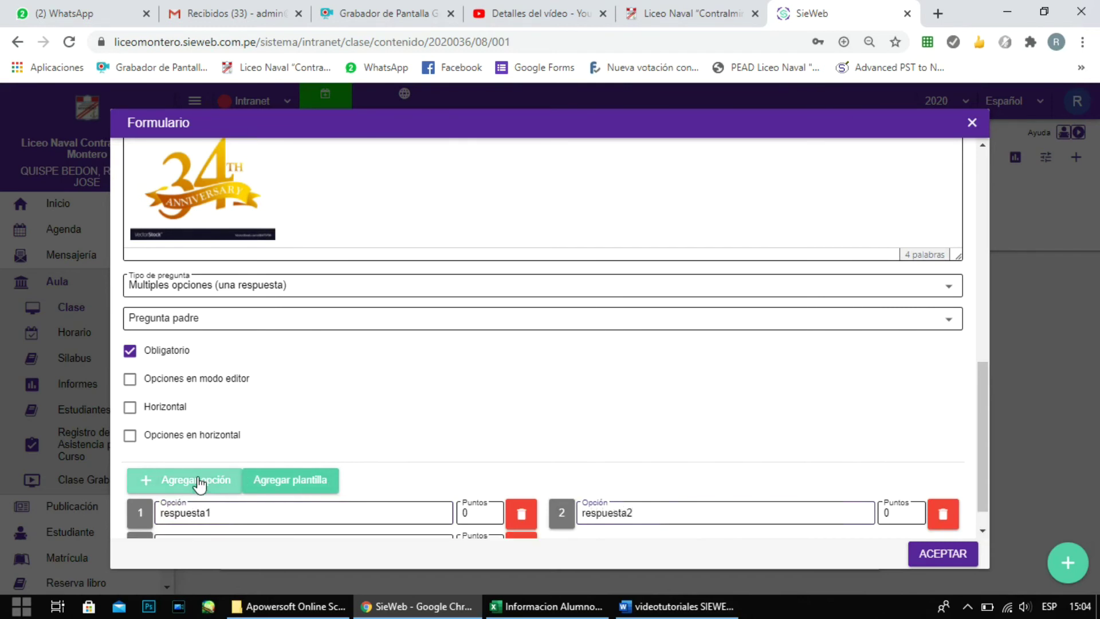
pyautogui.scroll(-1, 305, 456)
pyautogui.click(271, 513)
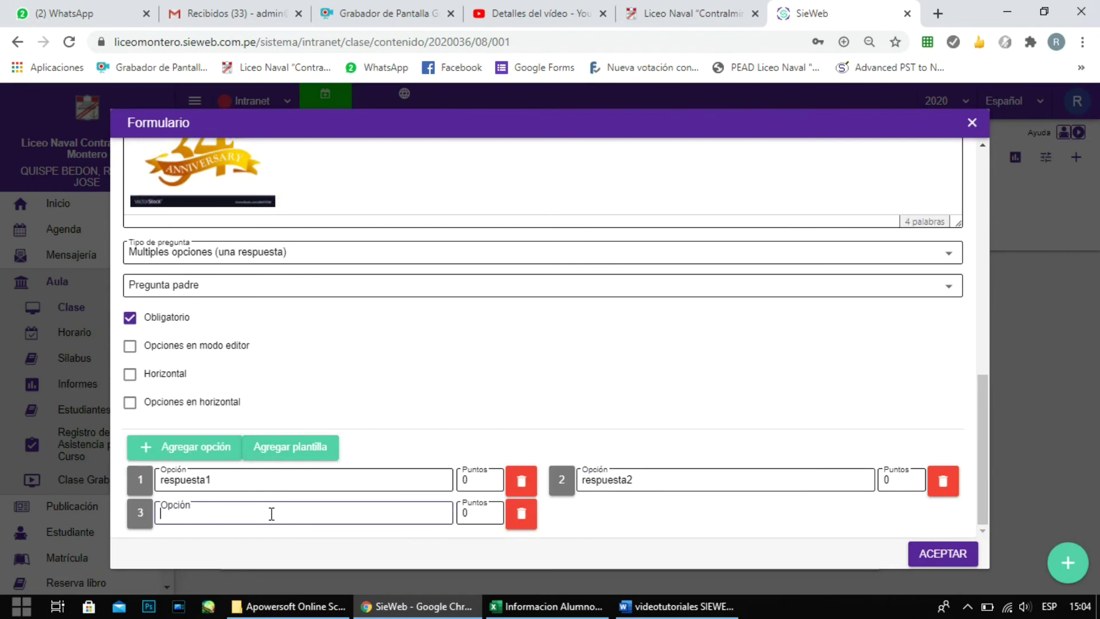
pyautogui.write('respuesta3')
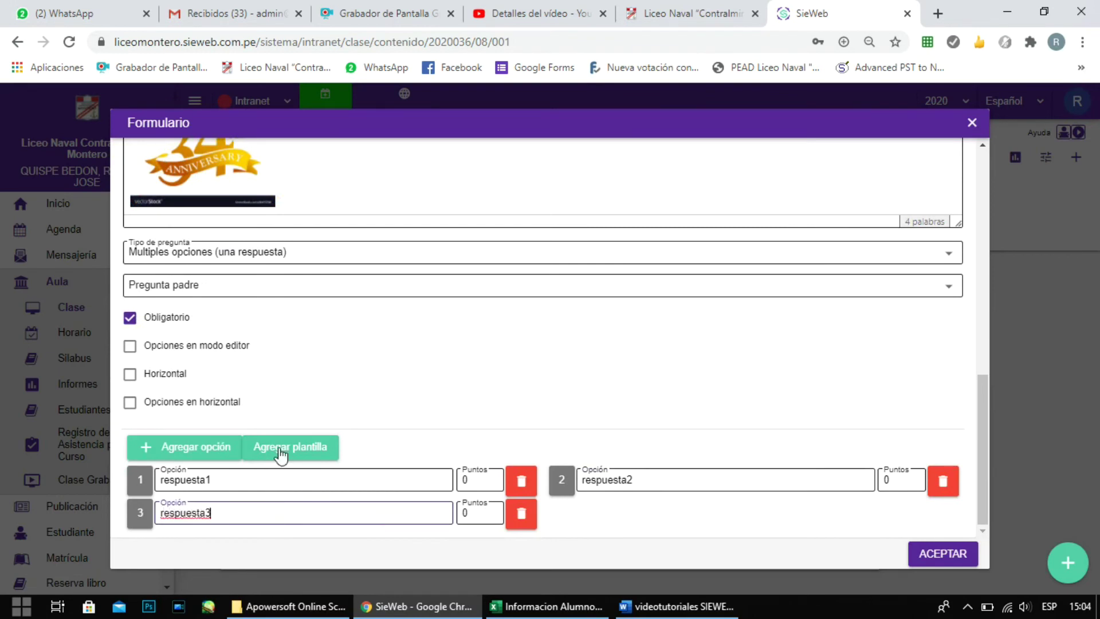
pyautogui.click(192, 448)
pyautogui.click(612, 514)
pyautogui.write('respuesta4')
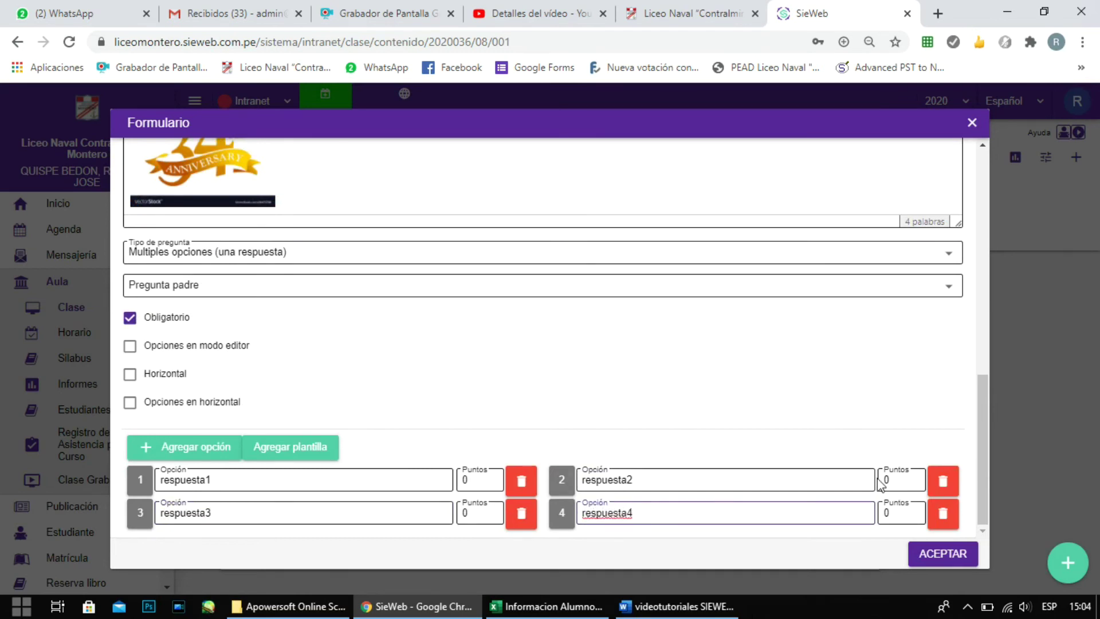
pyautogui.moveTo(898, 479); pyautogui.dragTo(886, 484)
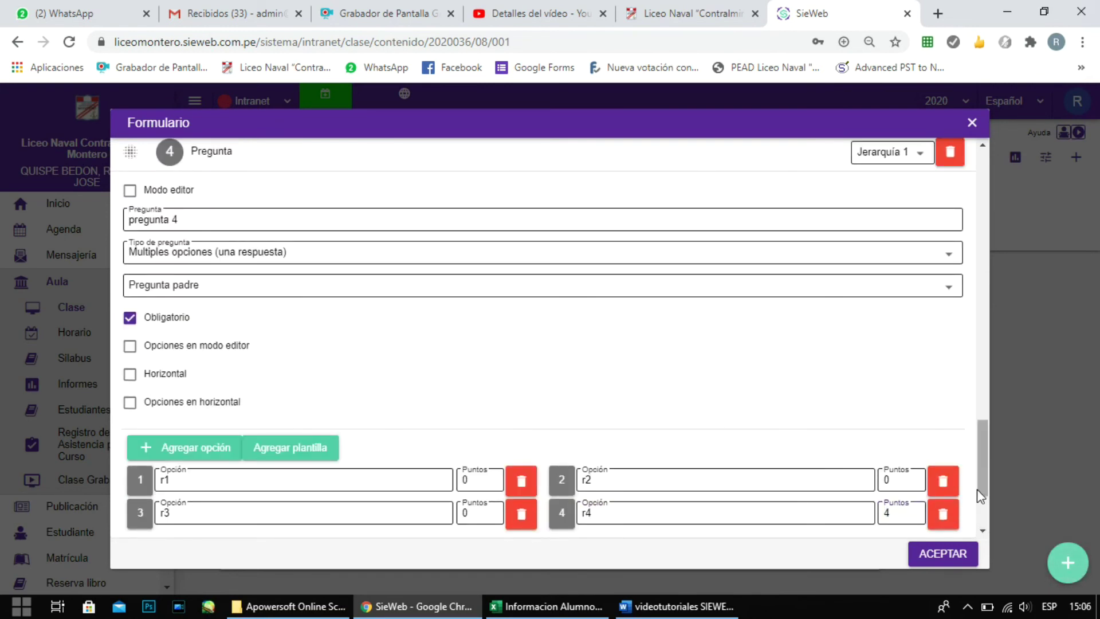
# Enter "pregunta 5" as the fifth question's text and set its type to Multiples opciones (una respuesta).
pyautogui.scroll(-3, 977, 489)
pyautogui.click(162, 479)
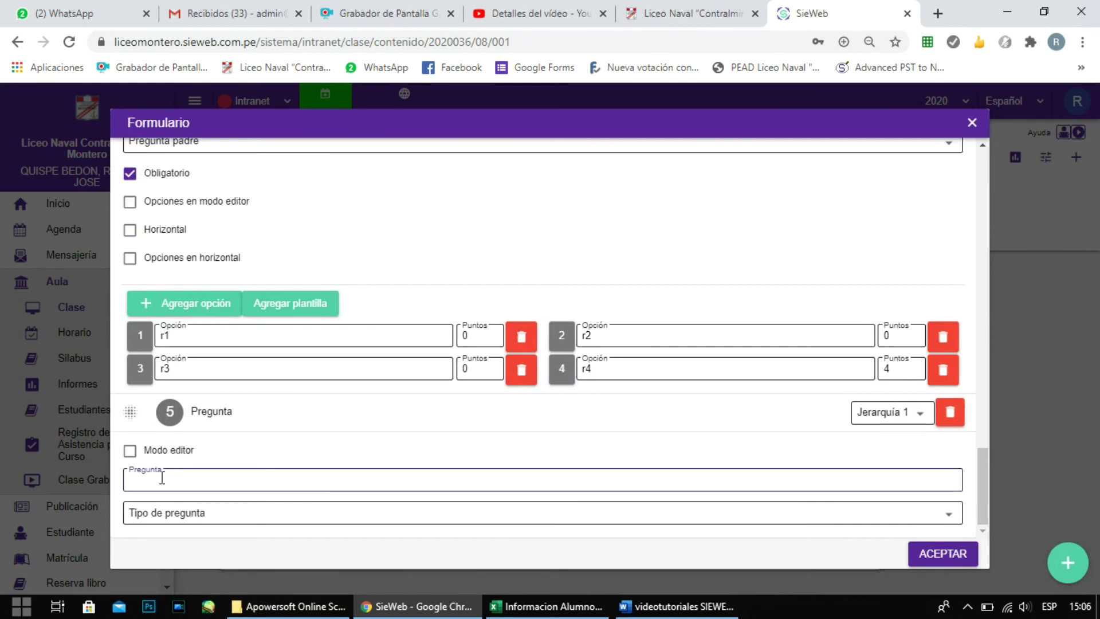
pyautogui.write('preg')
pyautogui.click(265, 512)
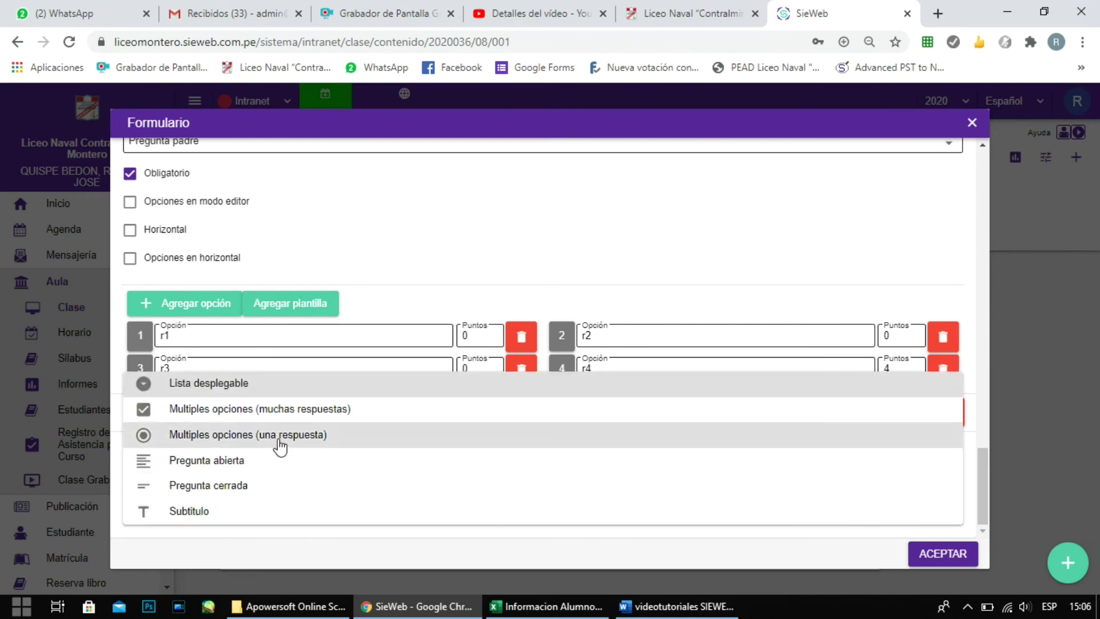
pyautogui.click(280, 446)
# Add three more blank answer options to the fifth question.
pyautogui.scroll(-4, 303, 454)
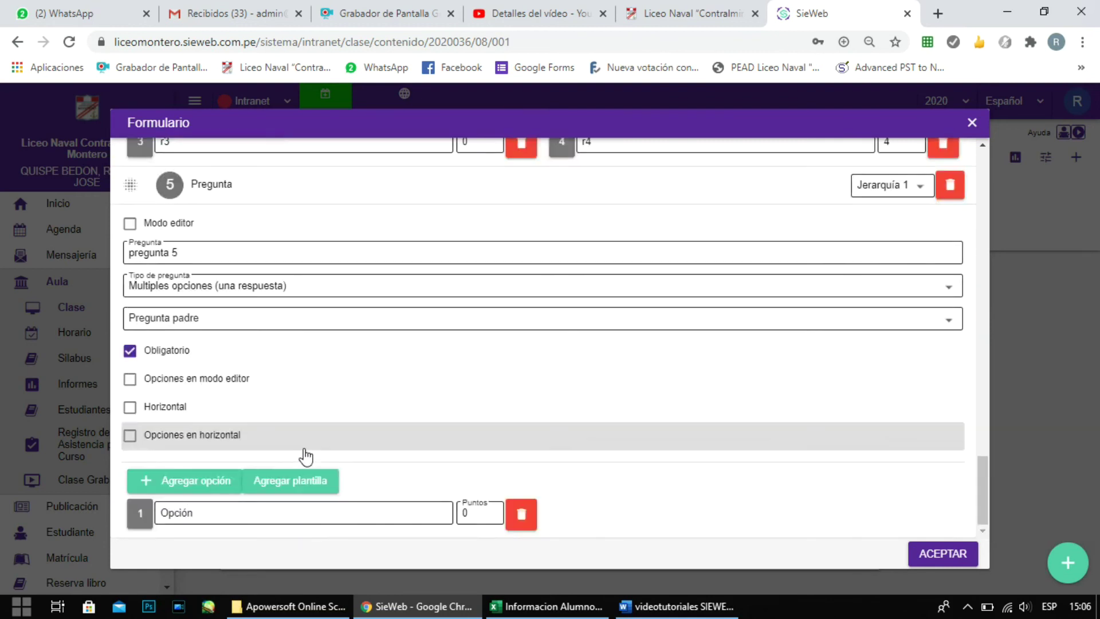
pyautogui.click(182, 487)
pyautogui.click(183, 487)
pyautogui.click(182, 487)
pyautogui.scroll(-1, 225, 426)
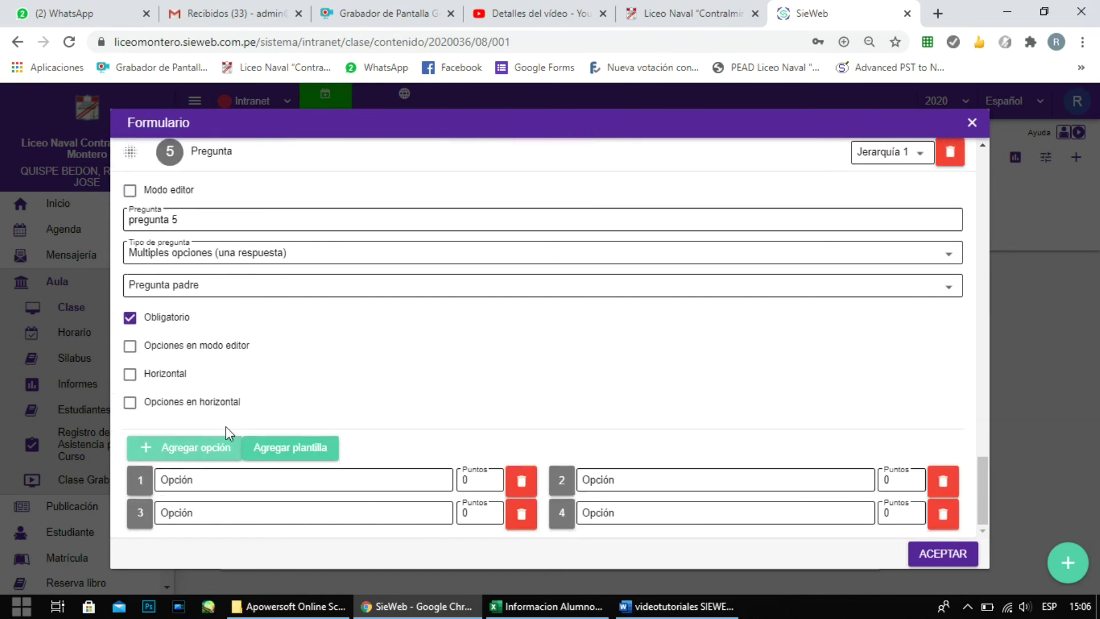
# Fill the fifth question's four options with r1, r2, r3 and r4, and give r1 4 points.
pyautogui.click(254, 480)
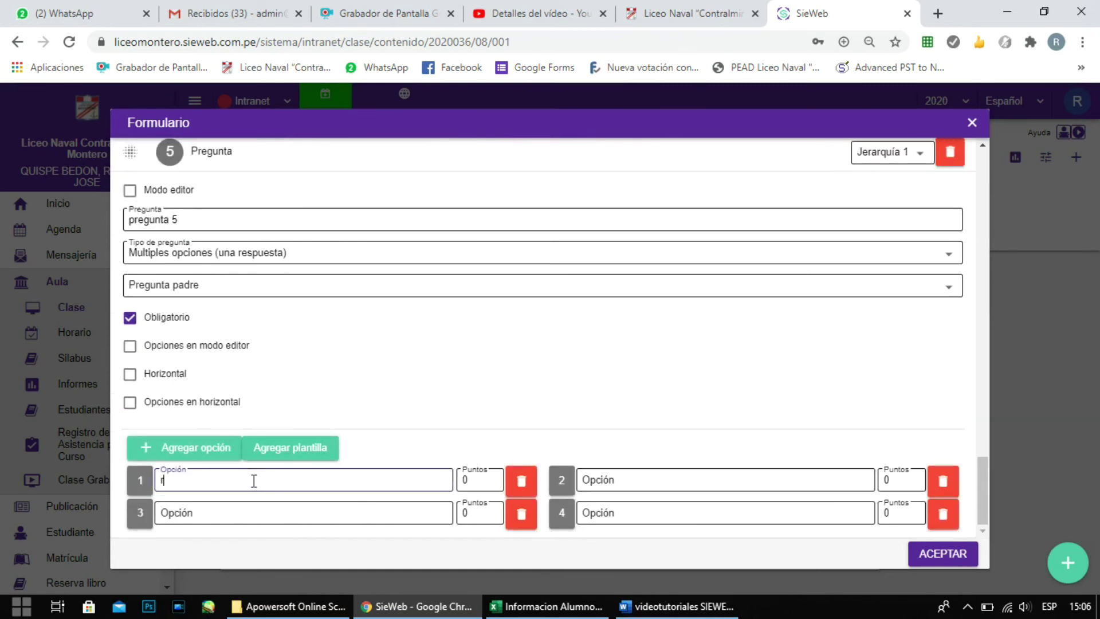
pyautogui.click(614, 474)
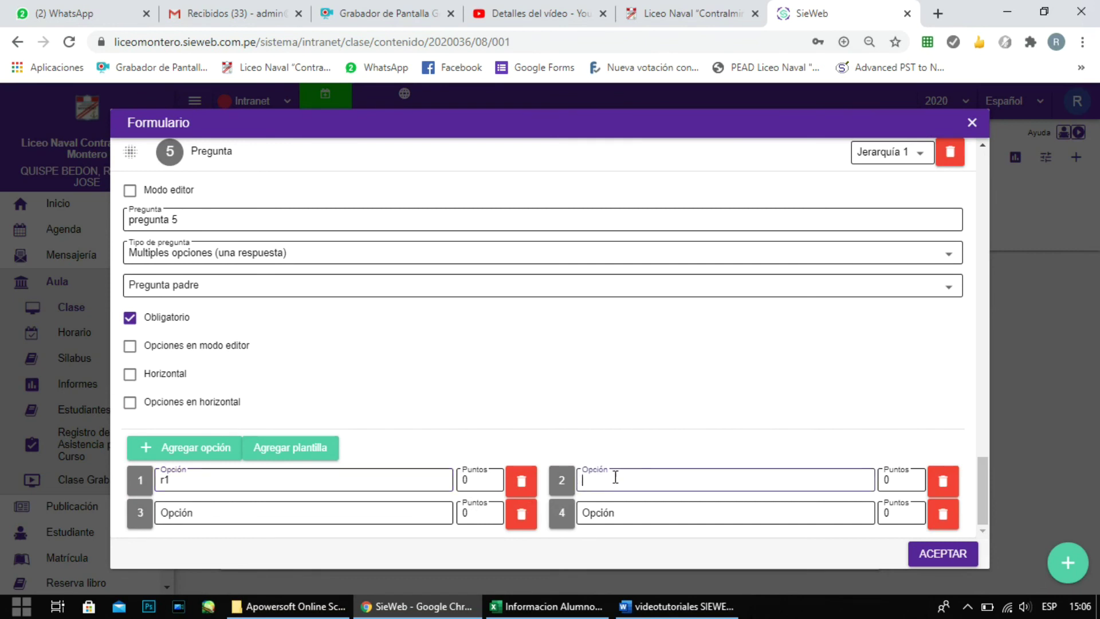
pyautogui.write('r2')
pyautogui.click(388, 517)
pyautogui.click(667, 505)
pyautogui.write('r4')
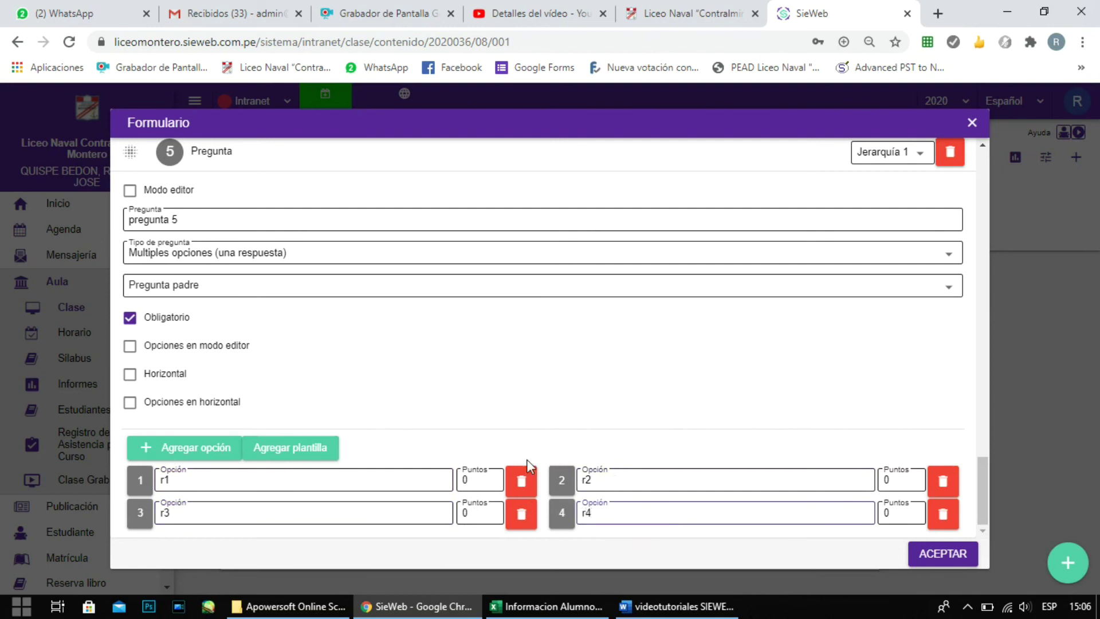
pyautogui.click(482, 478)
pyautogui.moveTo(479, 482); pyautogui.dragTo(457, 482)
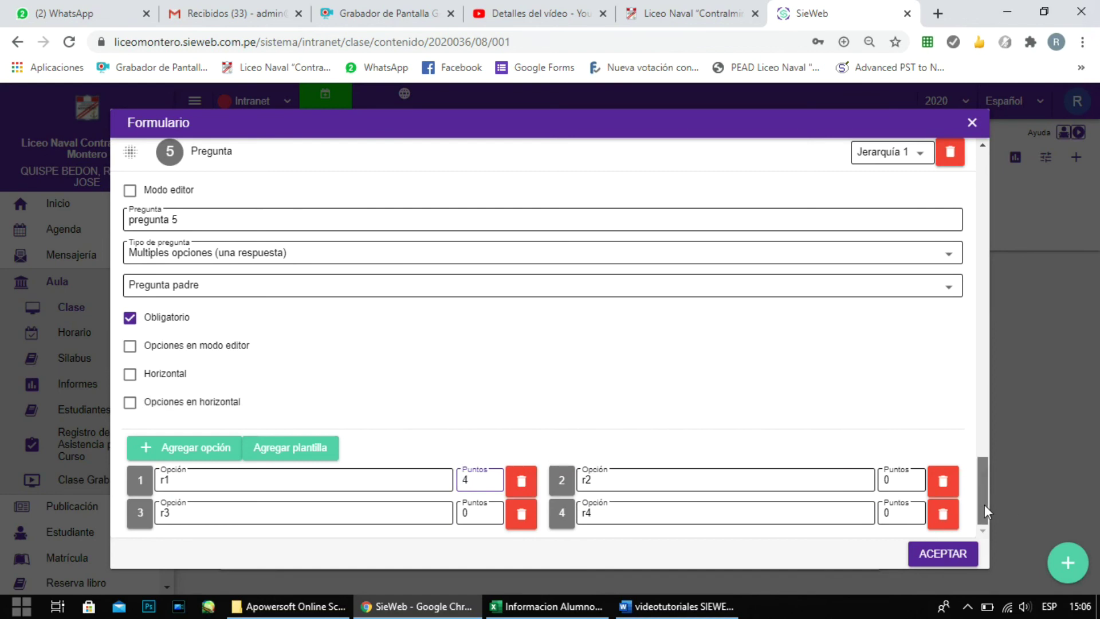
# Preview the form, look through its questions and answer options, and close the preview.
pyautogui.moveTo(981, 486); pyautogui.dragTo(998, 157)
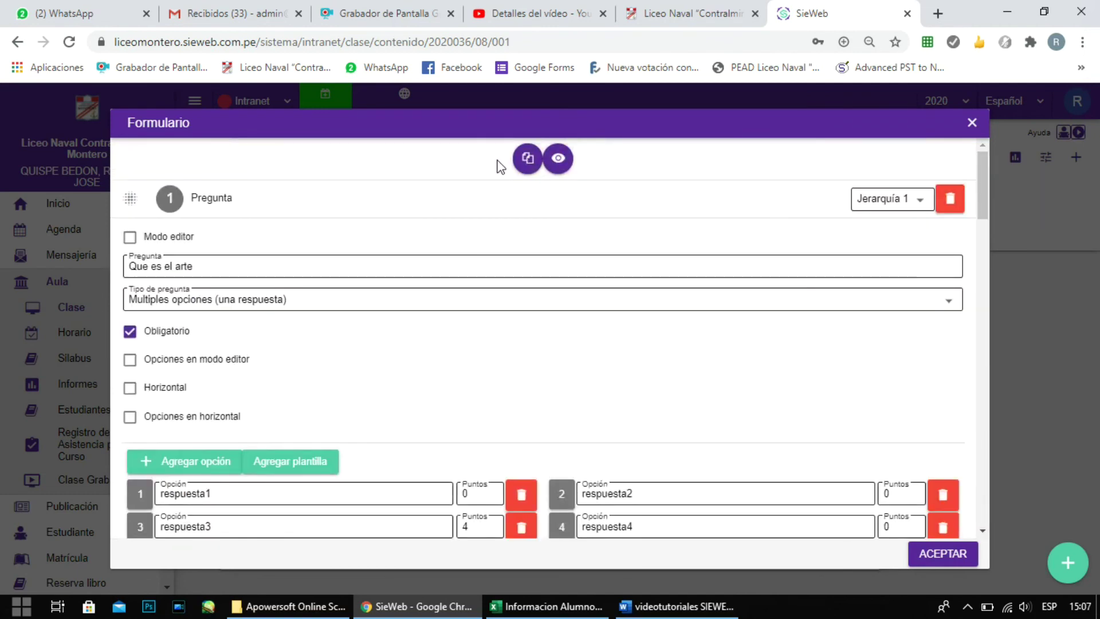
pyautogui.click(557, 160)
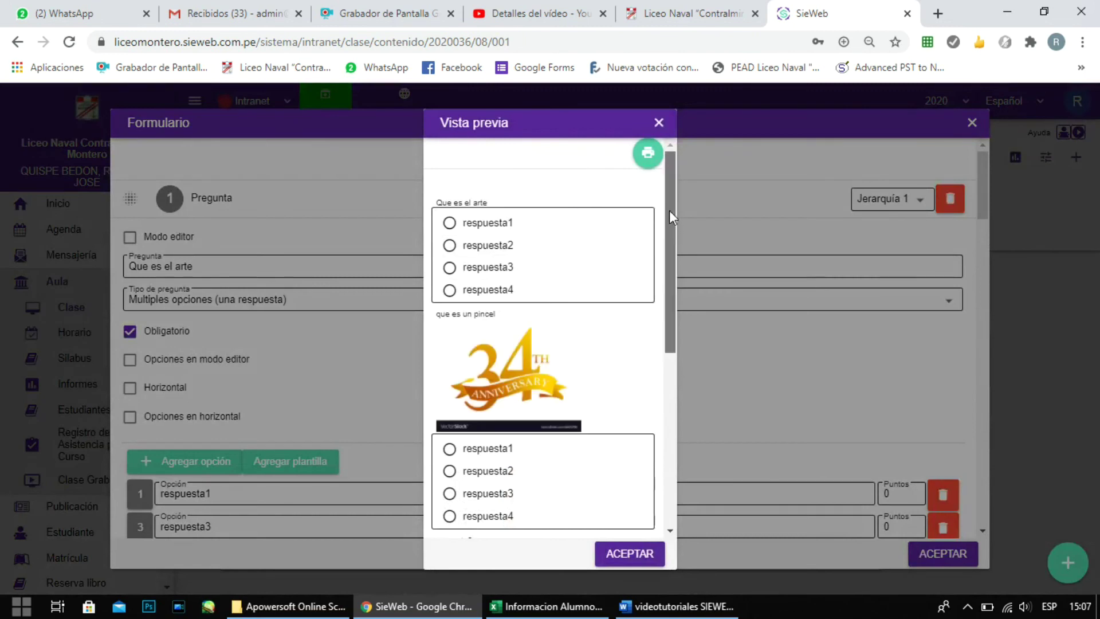
pyautogui.moveTo(668, 211); pyautogui.dragTo(669, 183)
pyautogui.click(626, 554)
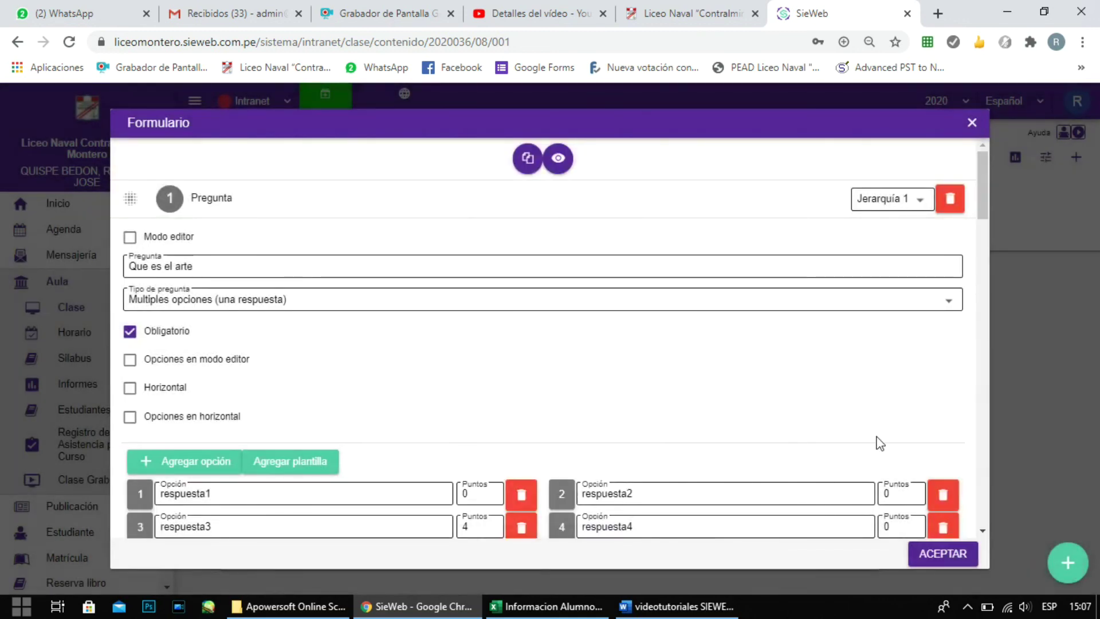
# Accept the five-question form and add the exam with its current settings to the class.
pyautogui.click(942, 561)
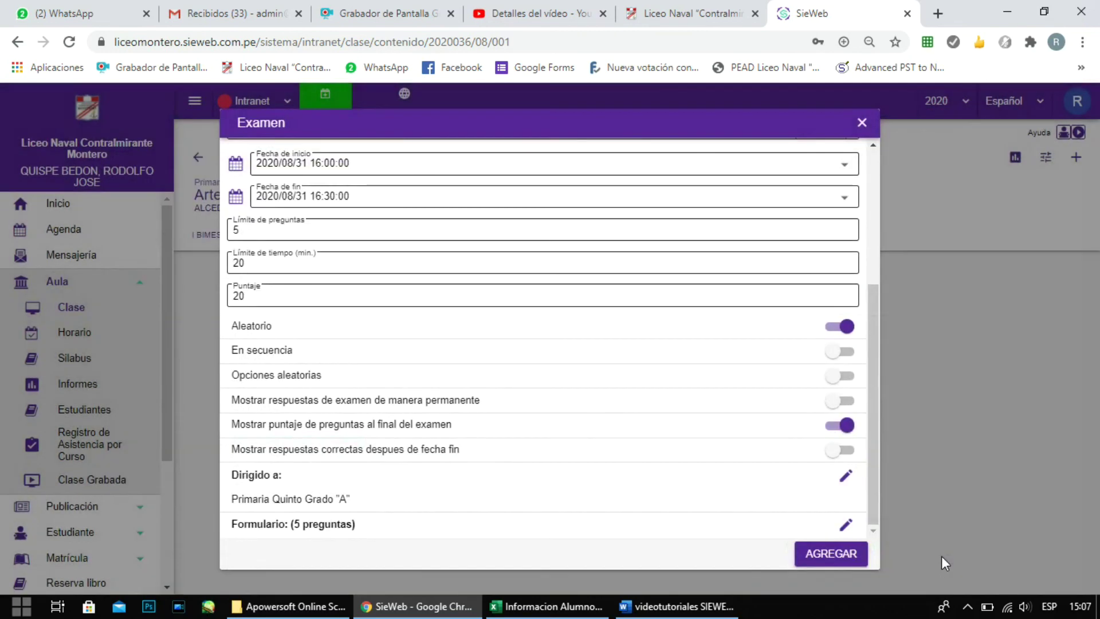
pyautogui.moveTo(868, 483); pyautogui.dragTo(878, 511)
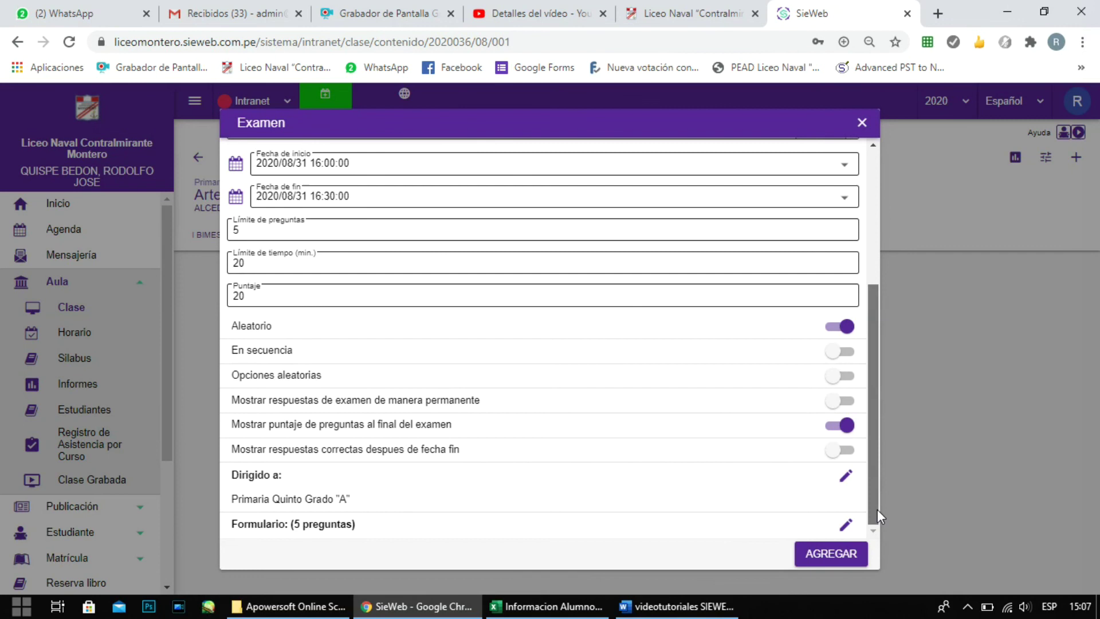
pyautogui.click(834, 555)
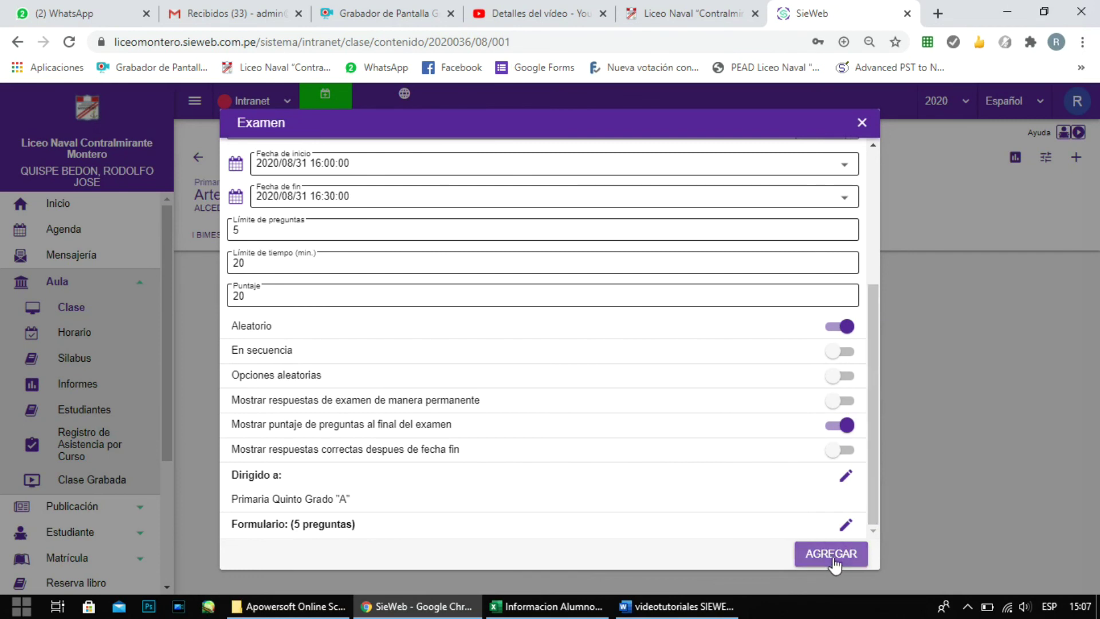